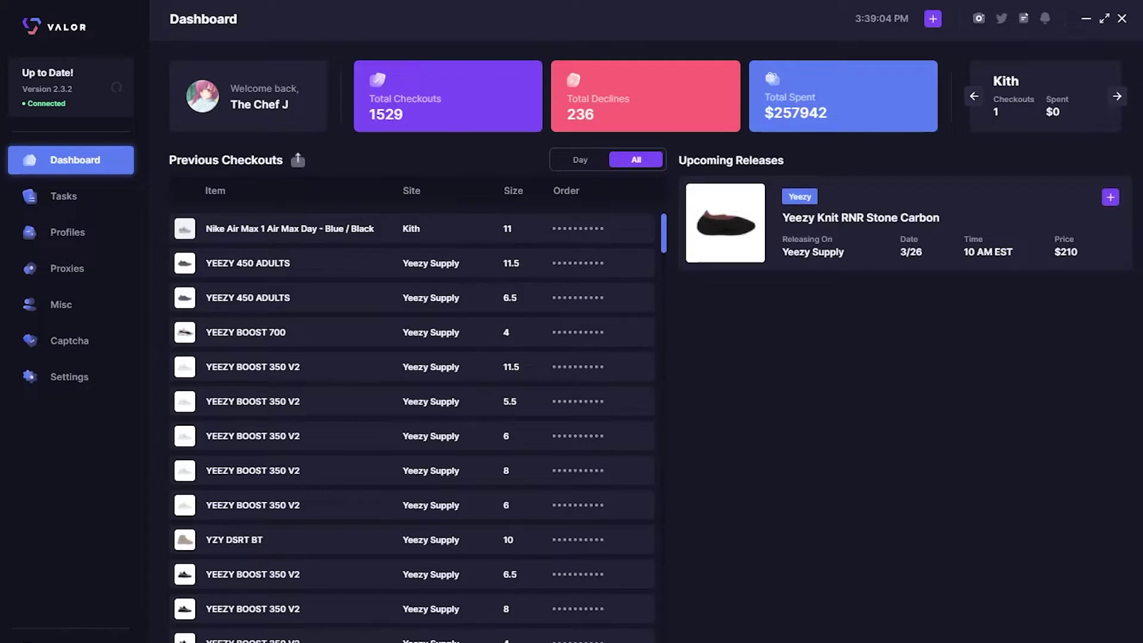
Open the task creation form for the upcoming Yeezy Knit RNR Stone Carbon release and review its site and mode options.
left_click(1110, 197)
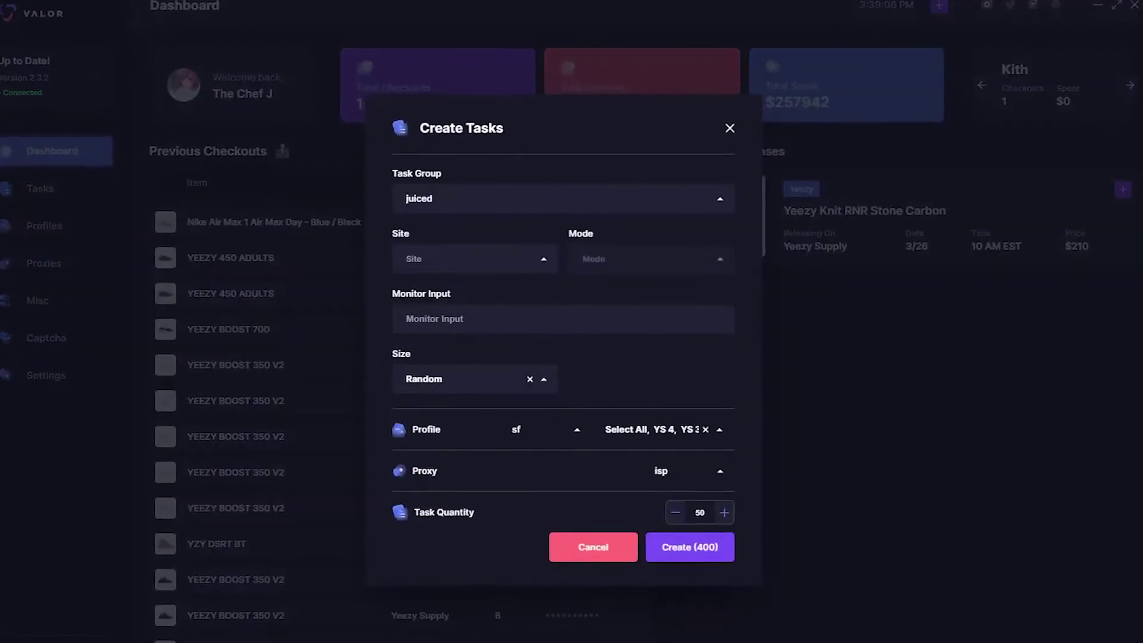
left_click(476, 257)
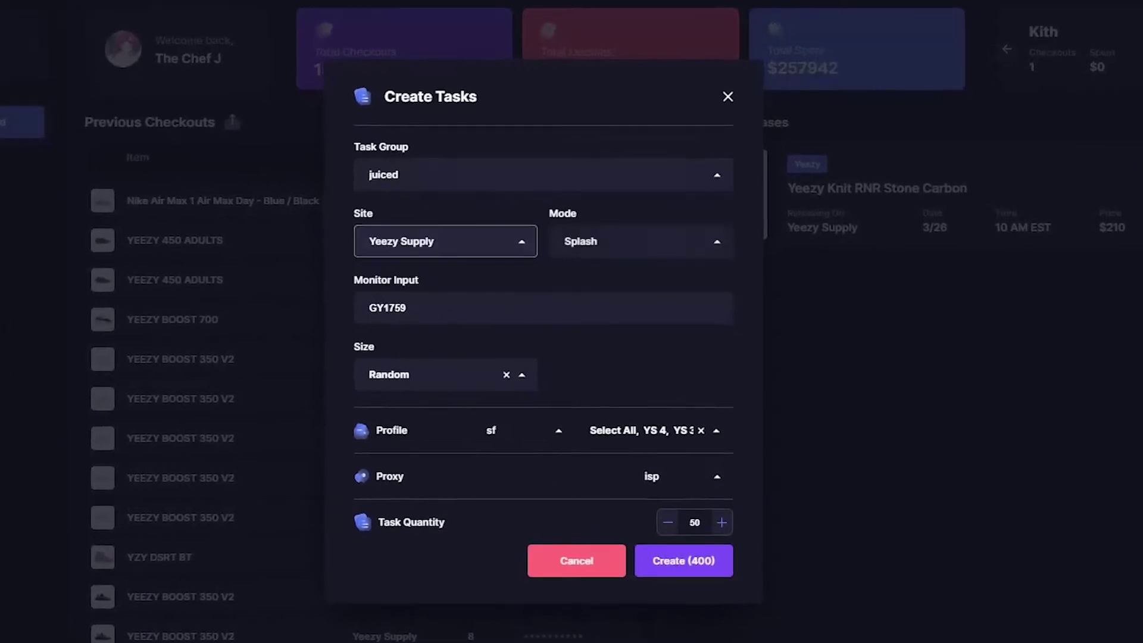
left_click(417, 184)
left_click(417, 238)
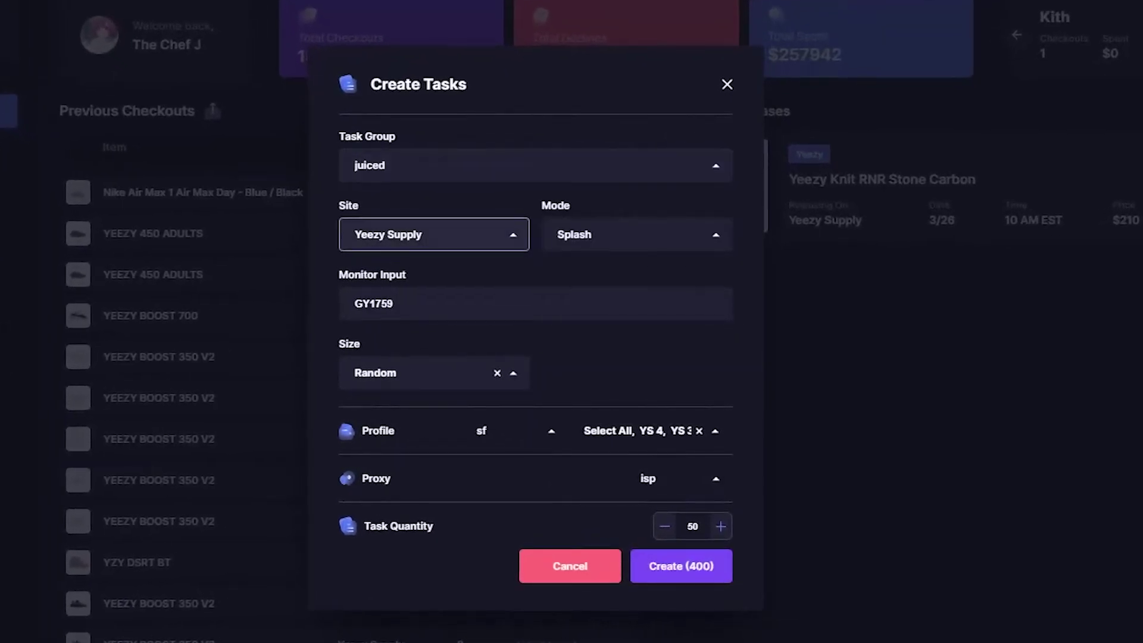
left_click(635, 234)
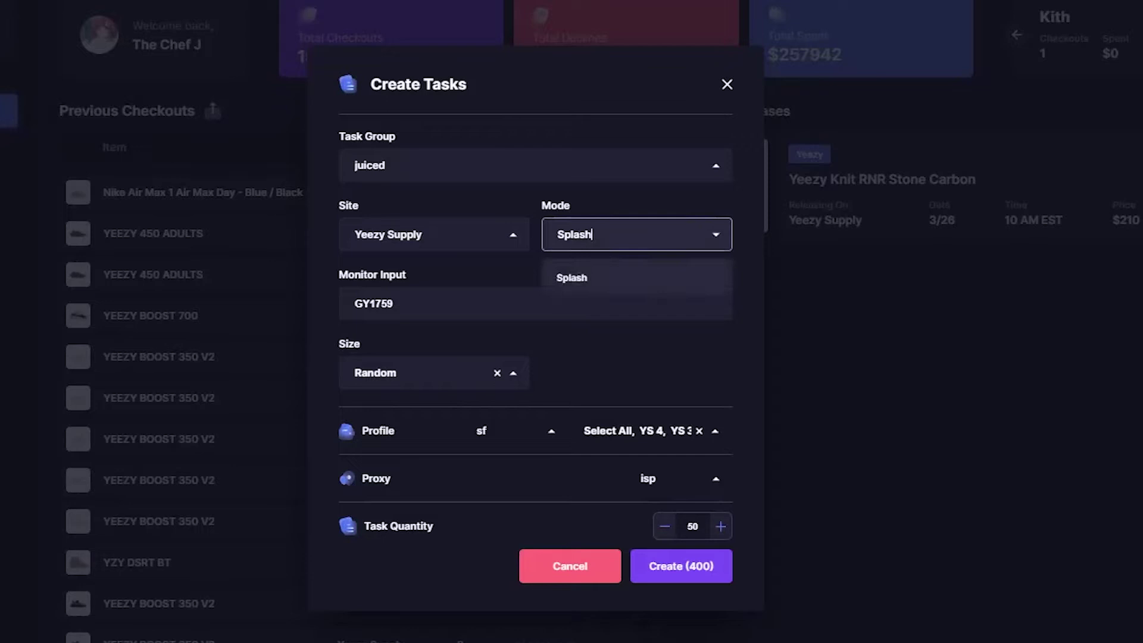
key("Return")
key("Tab")
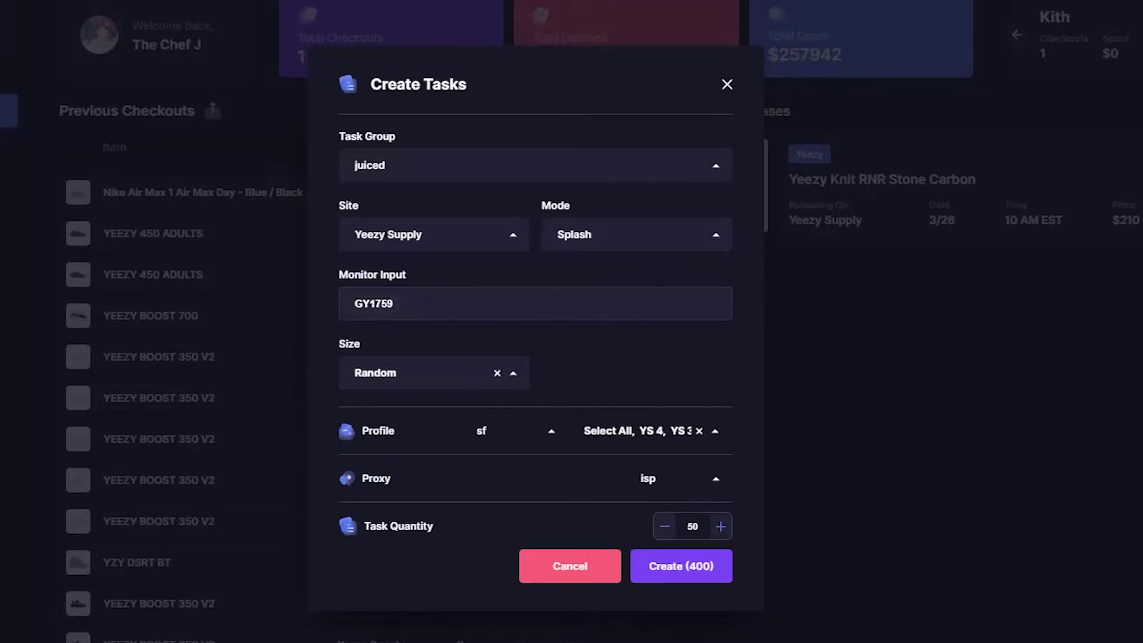
Review the task form's size, profile group and profile options, and close it without creating tasks.
key("Tab")
key("Down")
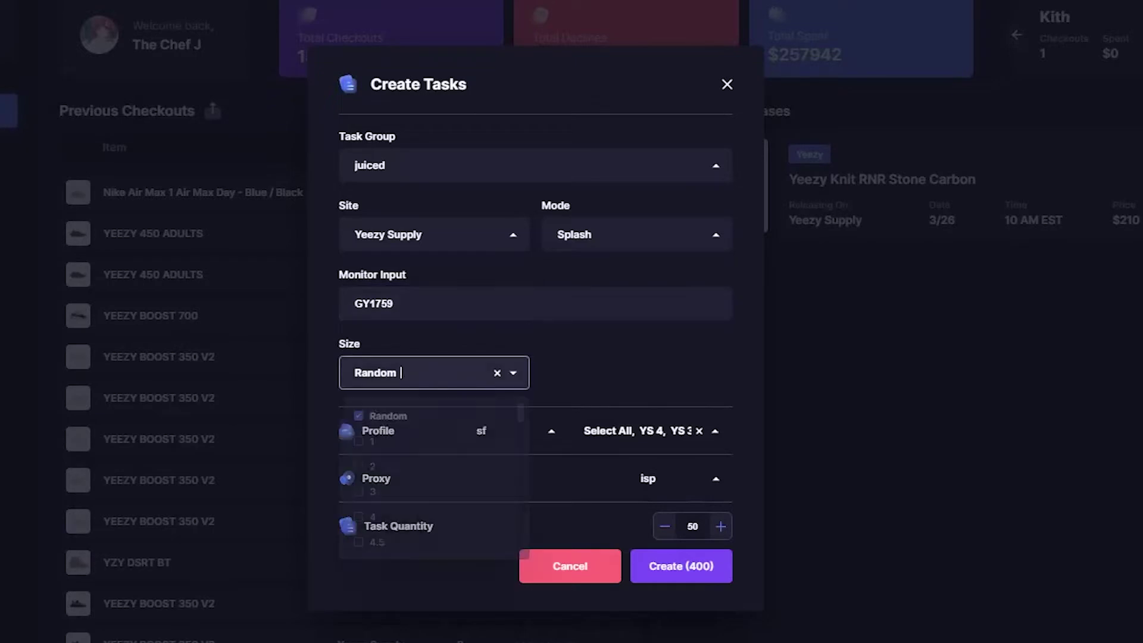
key("Return")
key("Tab")
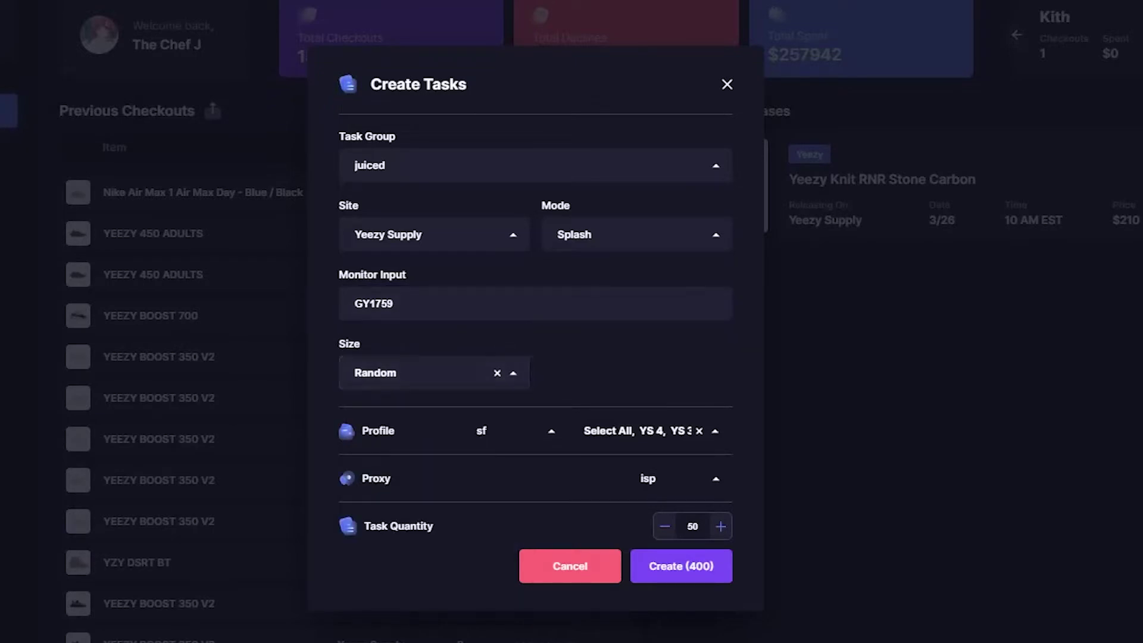
left_click(516, 431)
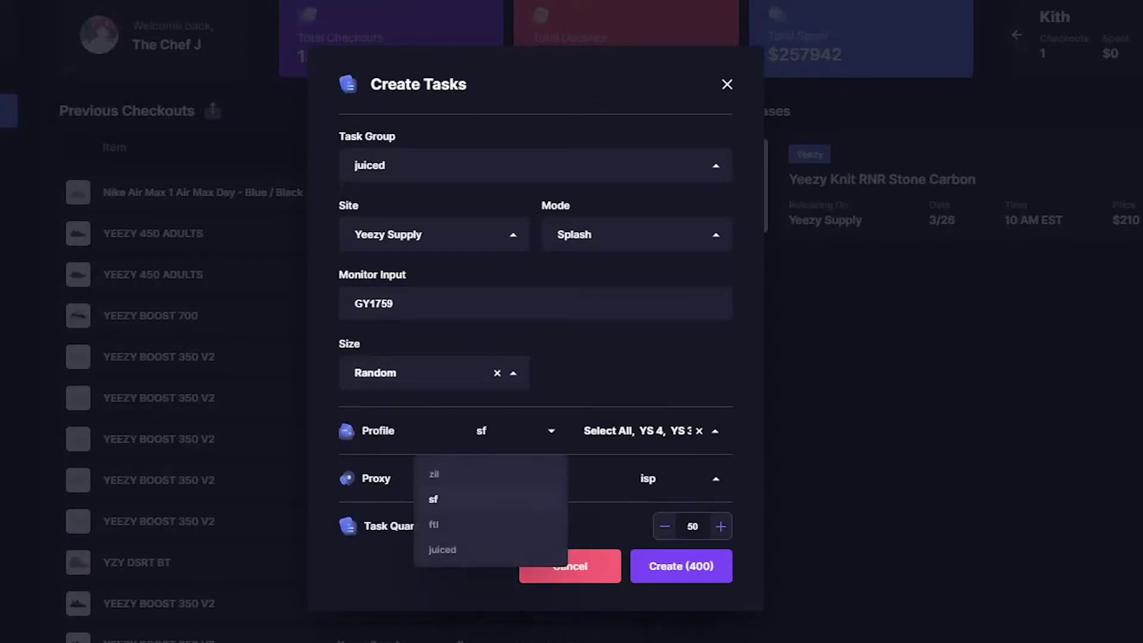
left_click(515, 431)
left_click(650, 430)
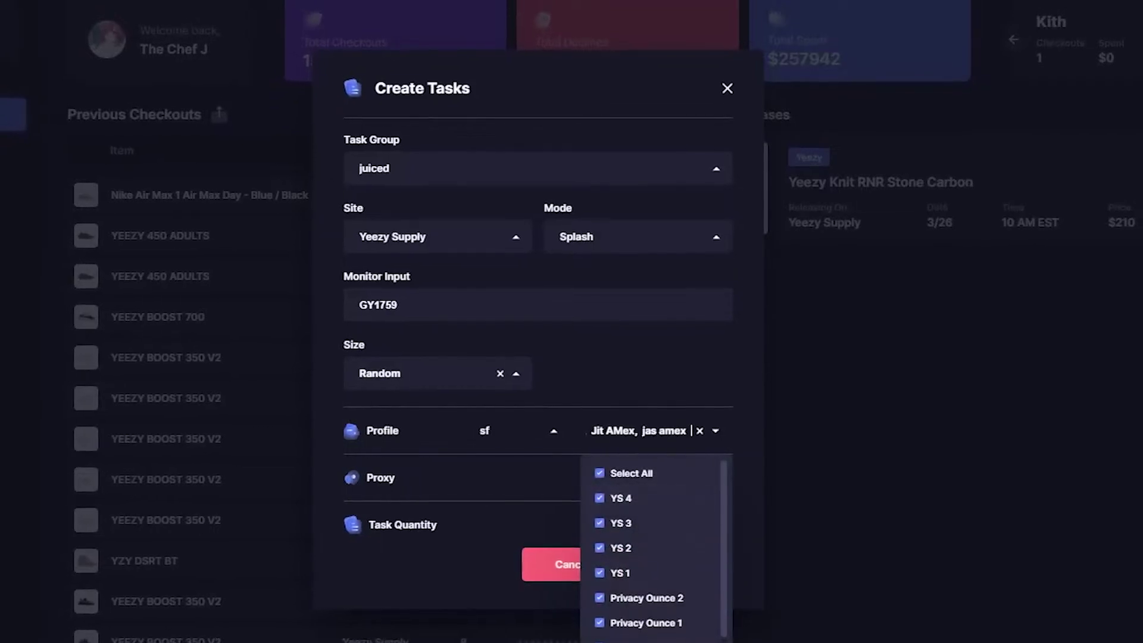
key("Escape")
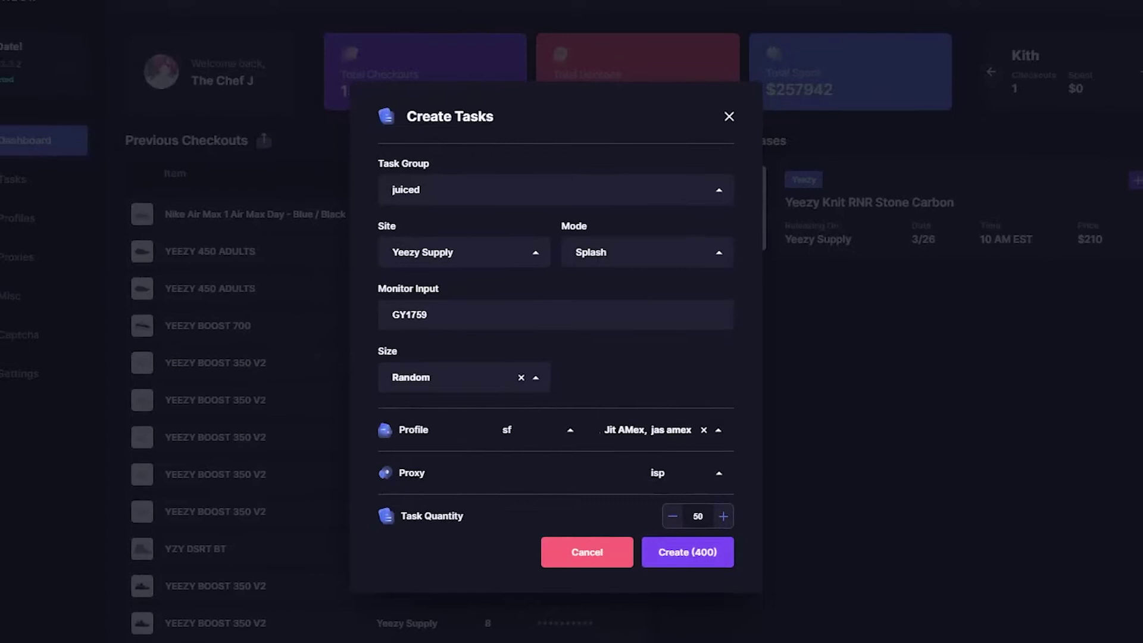
key("Escape")
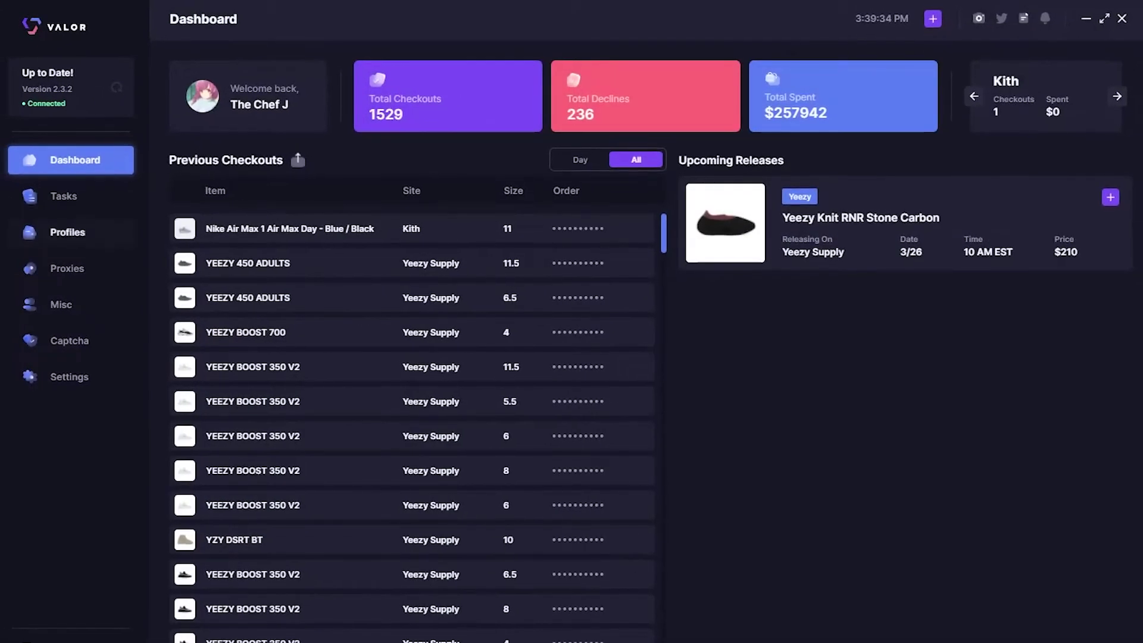
Try to add a profile group named juiced on the Profiles page.
left_click(67, 232)
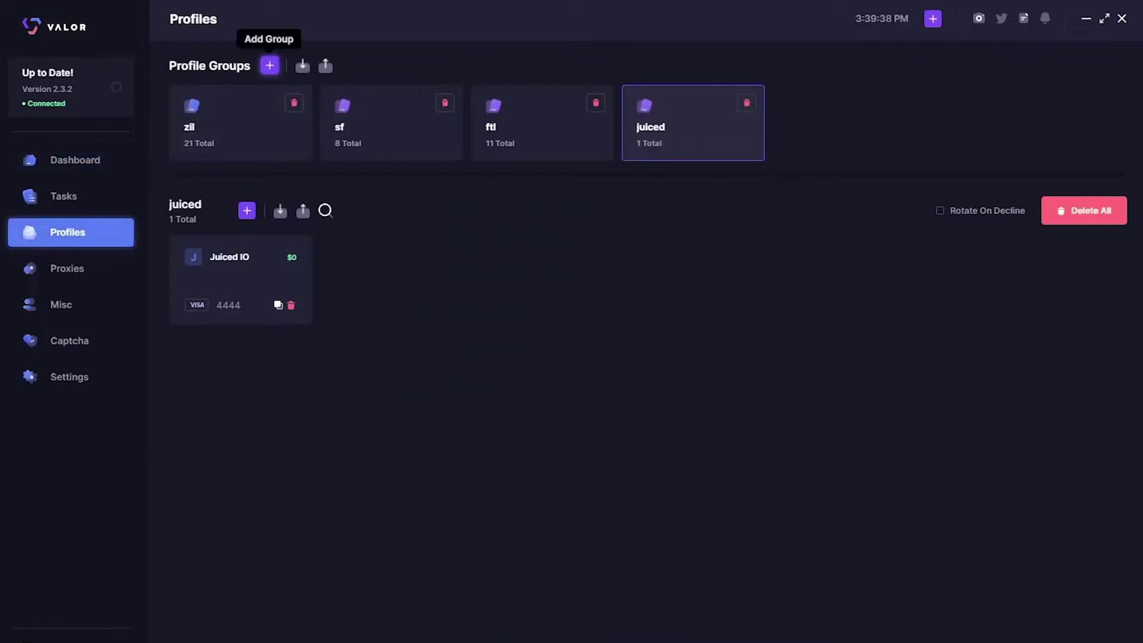
left_click(269, 65)
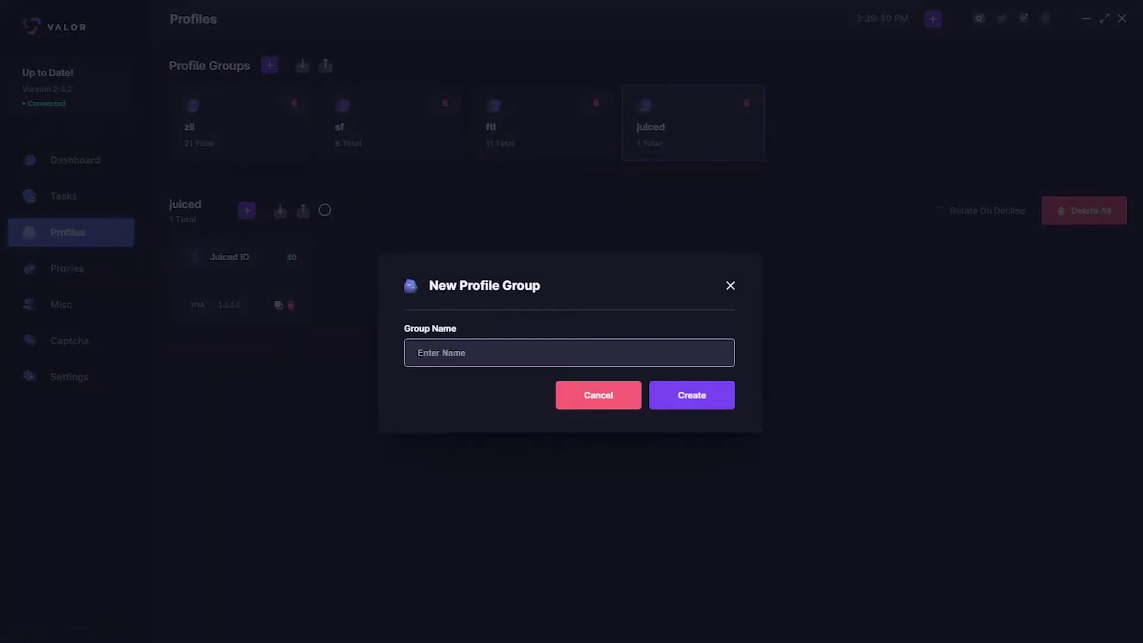
type("juiced")
left_click(692, 395)
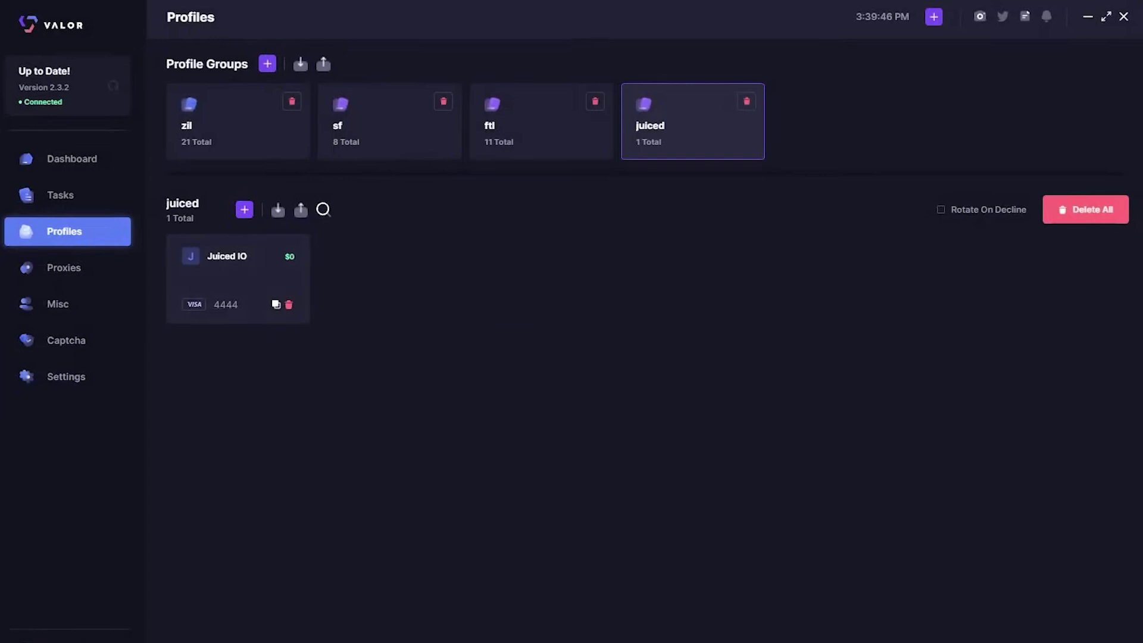
Open a new profile in the juiced group, review its shipping, billing and payment fields, and close it without saving.
left_click(247, 210)
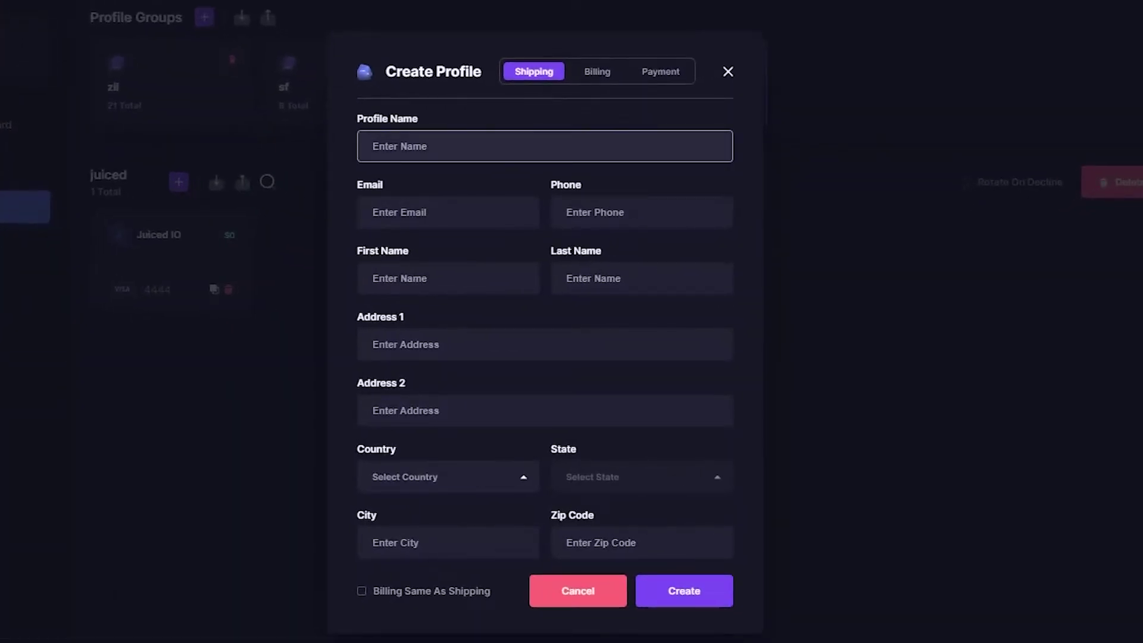
left_click(373, 146)
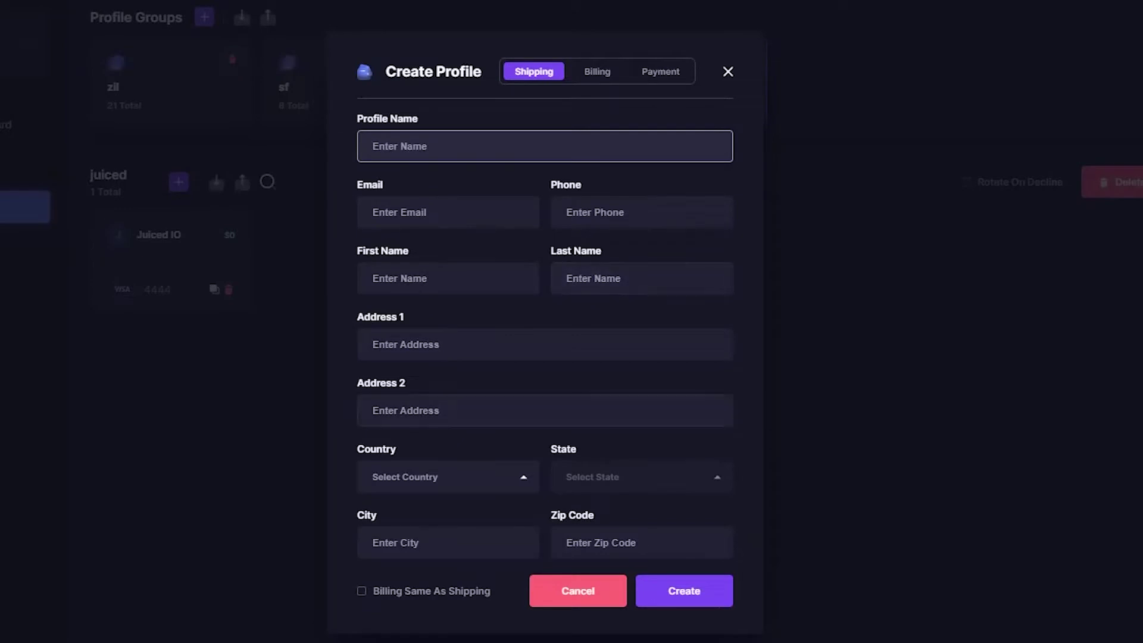
left_click(596, 72)
left_click(660, 104)
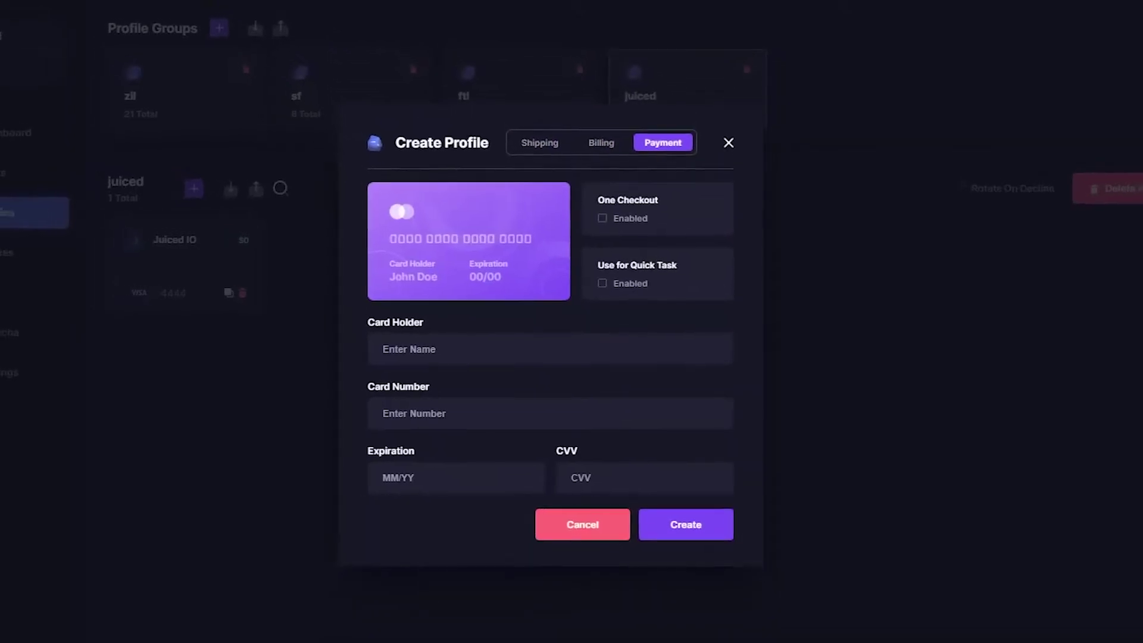
key("Escape")
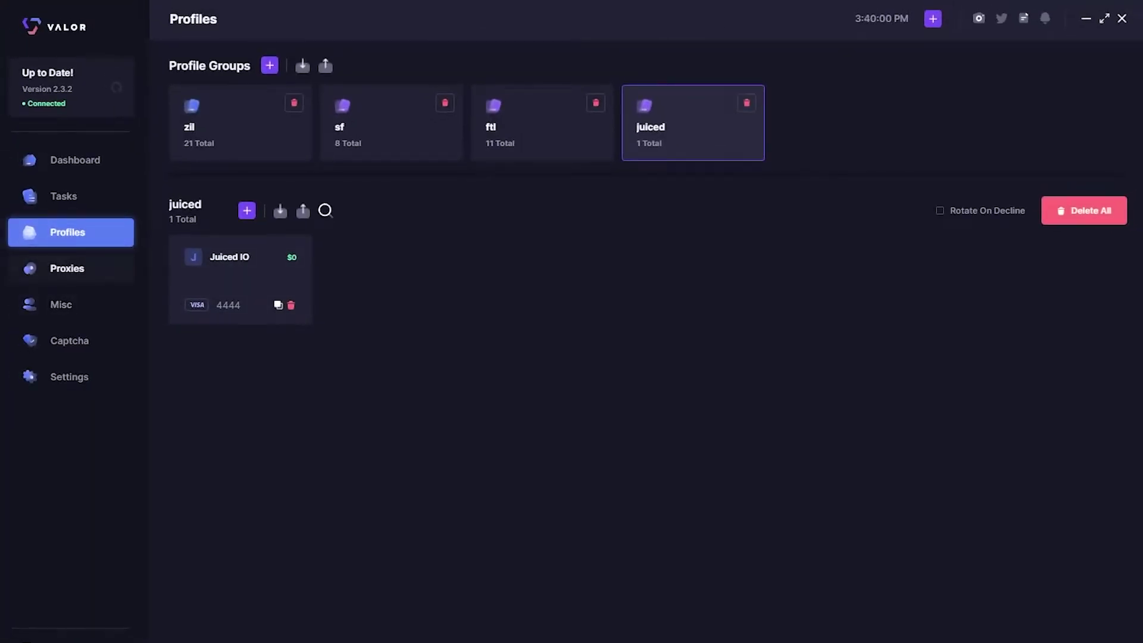
Create a proxy group named proxies on the Proxies page.
left_click(70, 268)
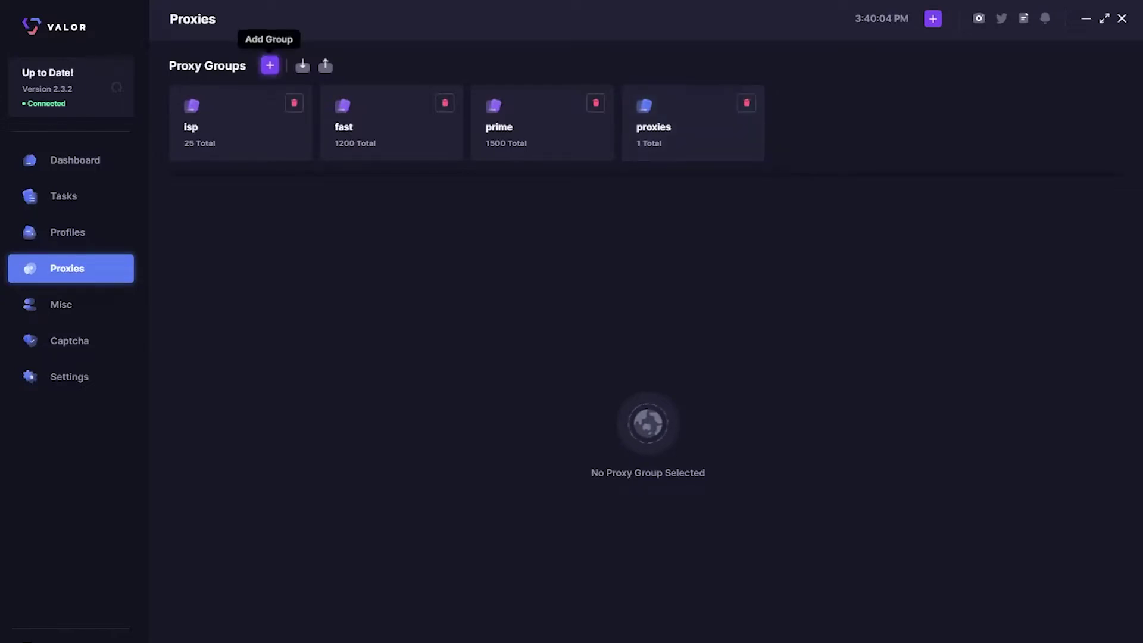
left_click(269, 65)
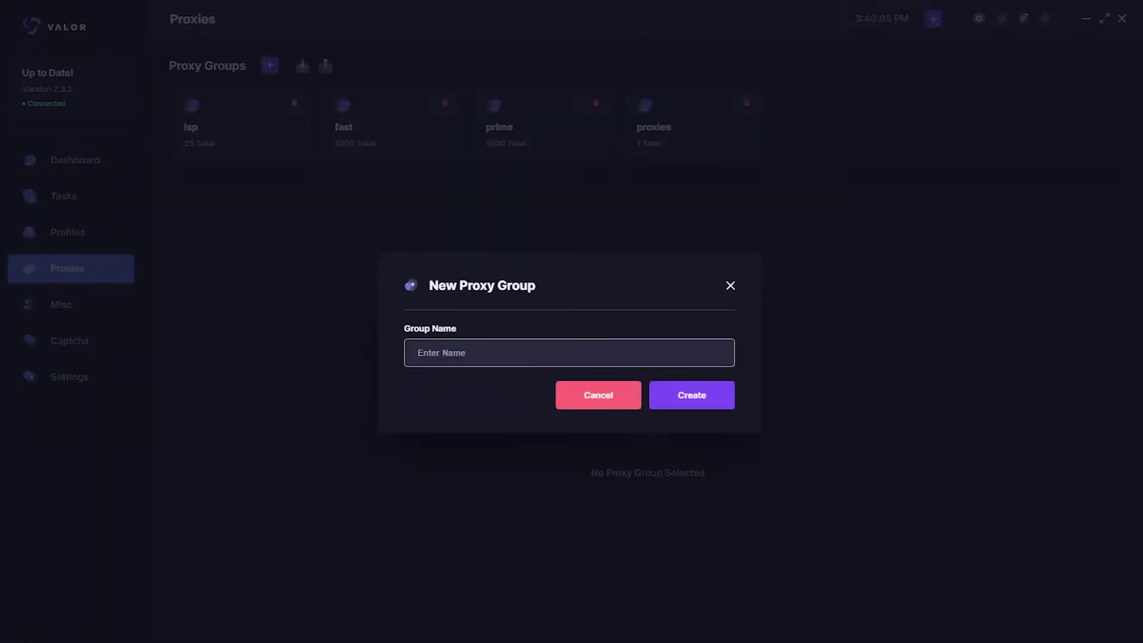
type("proxies")
key("Return")
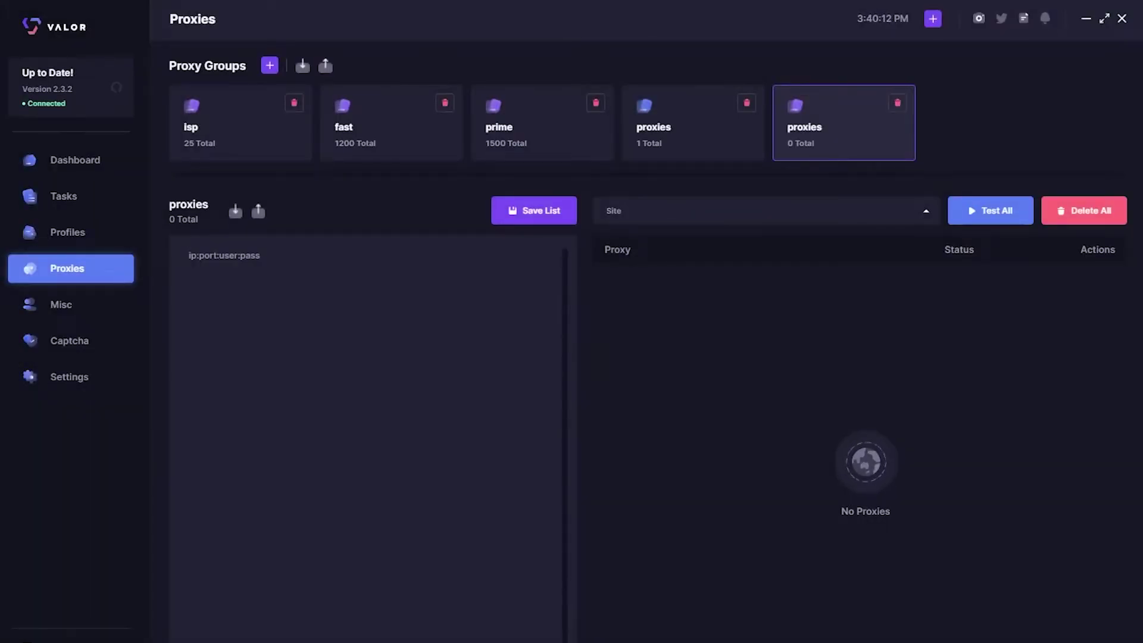
Save a proxy list in the new proxies group and browse the sites available for testing it.
left_click(534, 211)
left_click(766, 210)
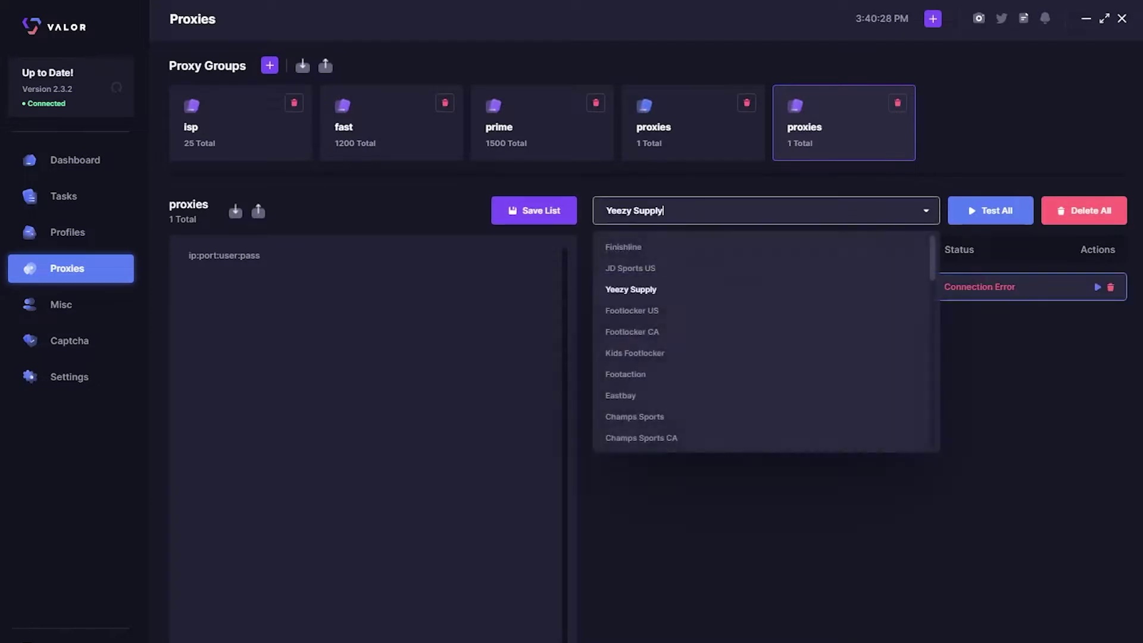
scroll(643, 302, "down", 3)
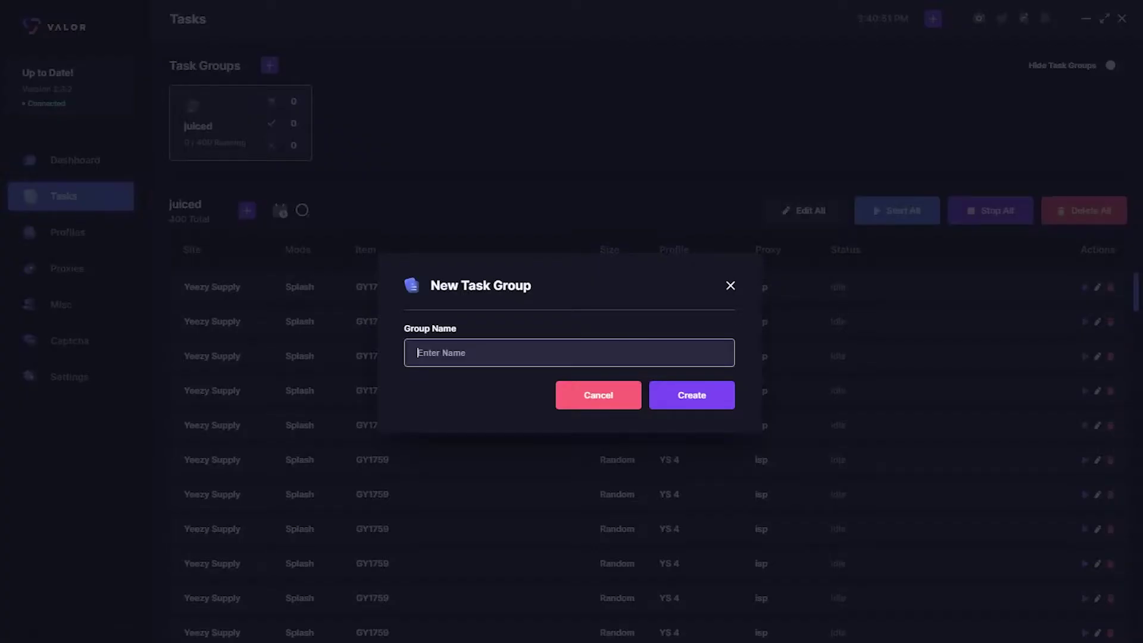
Create a task group named juiced.
type("juiced")
key("Return")
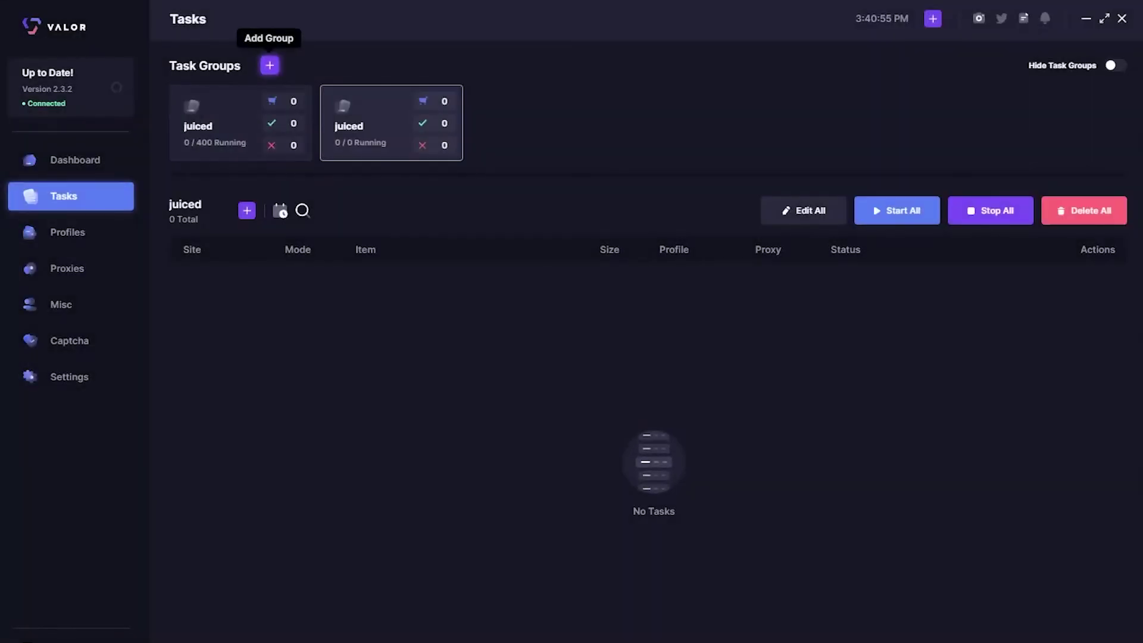
Open a new task form for the juiced group, browse the list of supported sites, and close it without creating tasks.
left_click(247, 210)
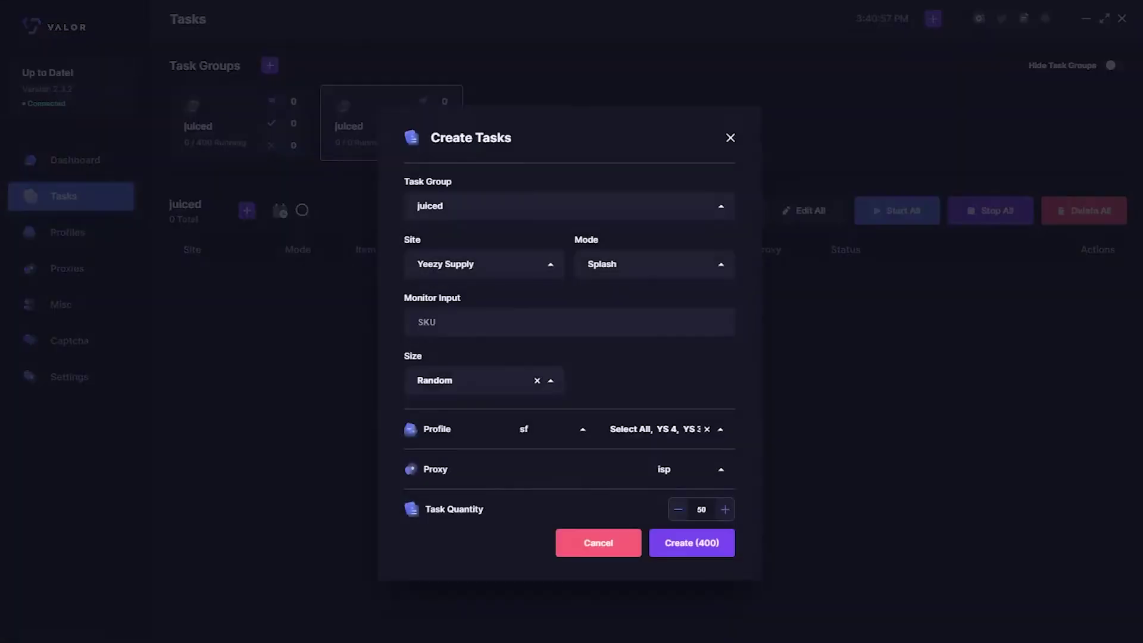
left_click(484, 264)
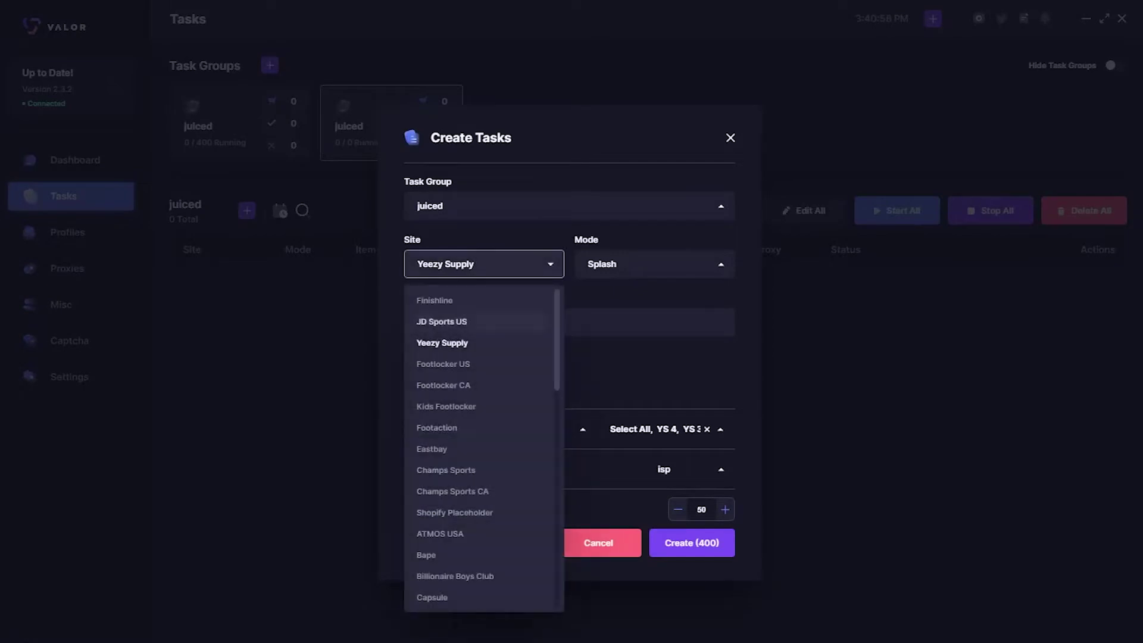
scroll(476, 410, "down", 6)
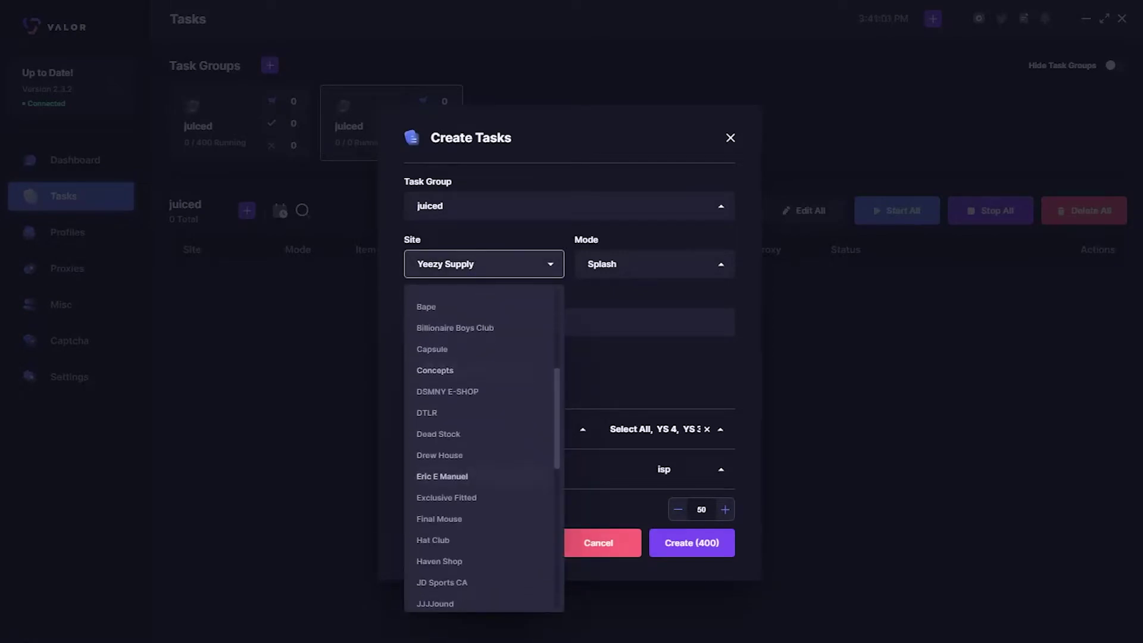
scroll(476, 416, "down", 3)
scroll(476, 393, "up", 10)
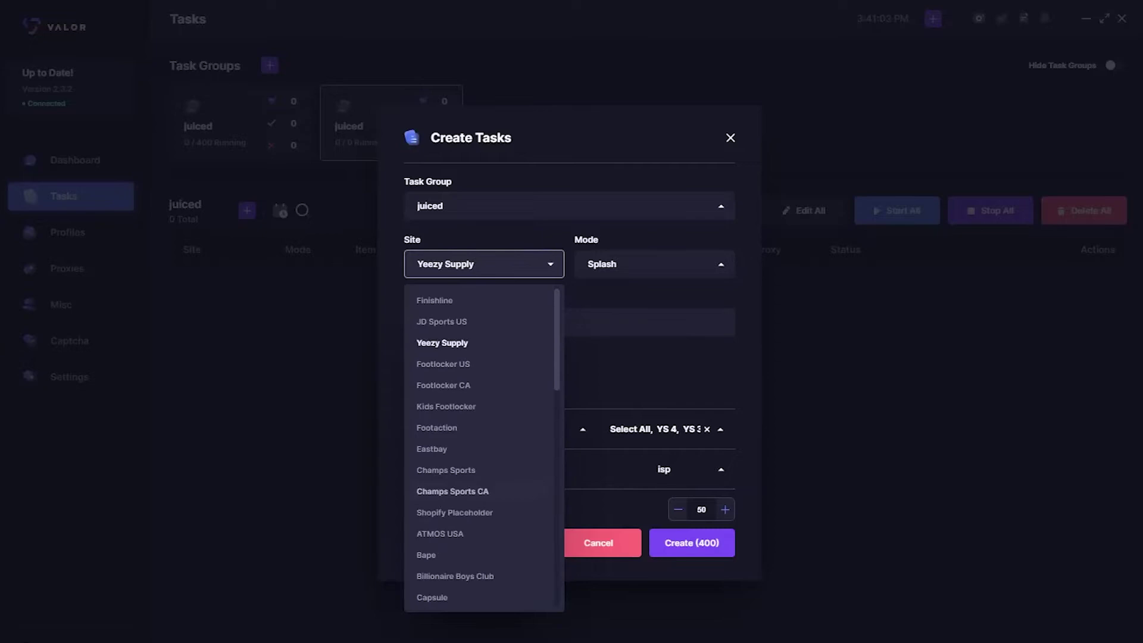
key("Escape")
key("Escape")
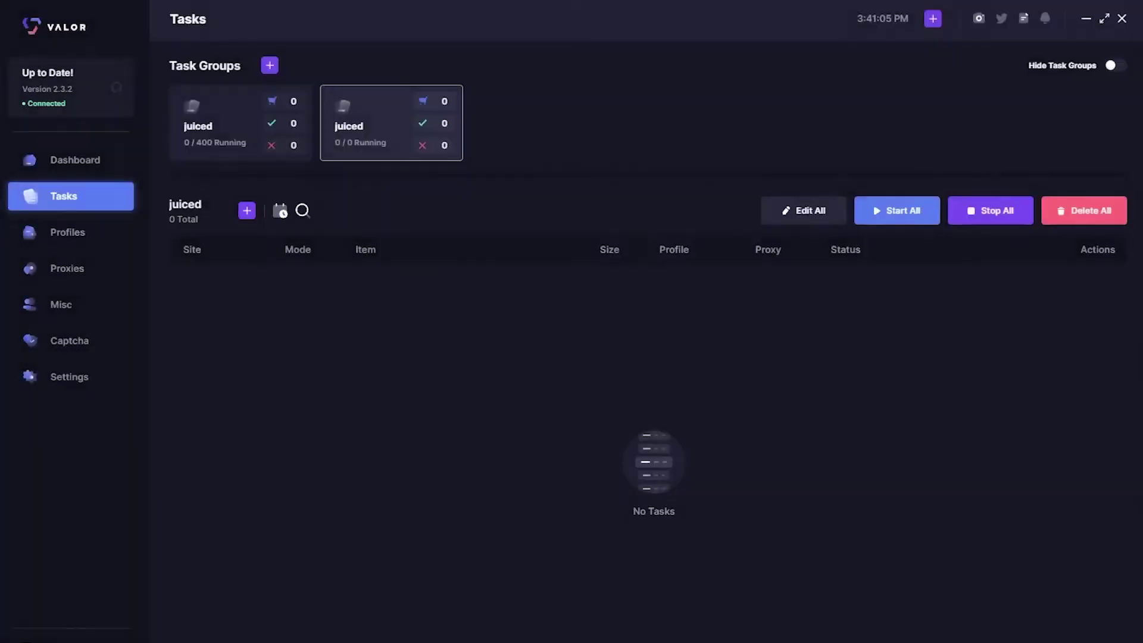
Open and close the upcoming release's task form on the dashboard, and return to the task groups.
left_click(71, 159)
left_click(1110, 197)
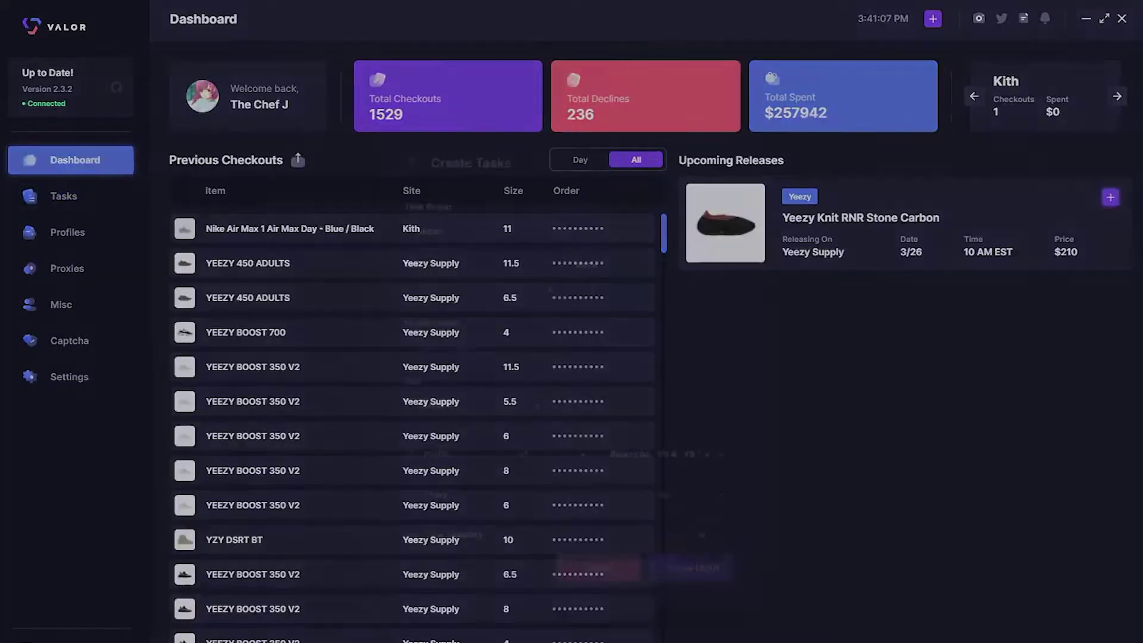
key("Escape")
left_click(64, 196)
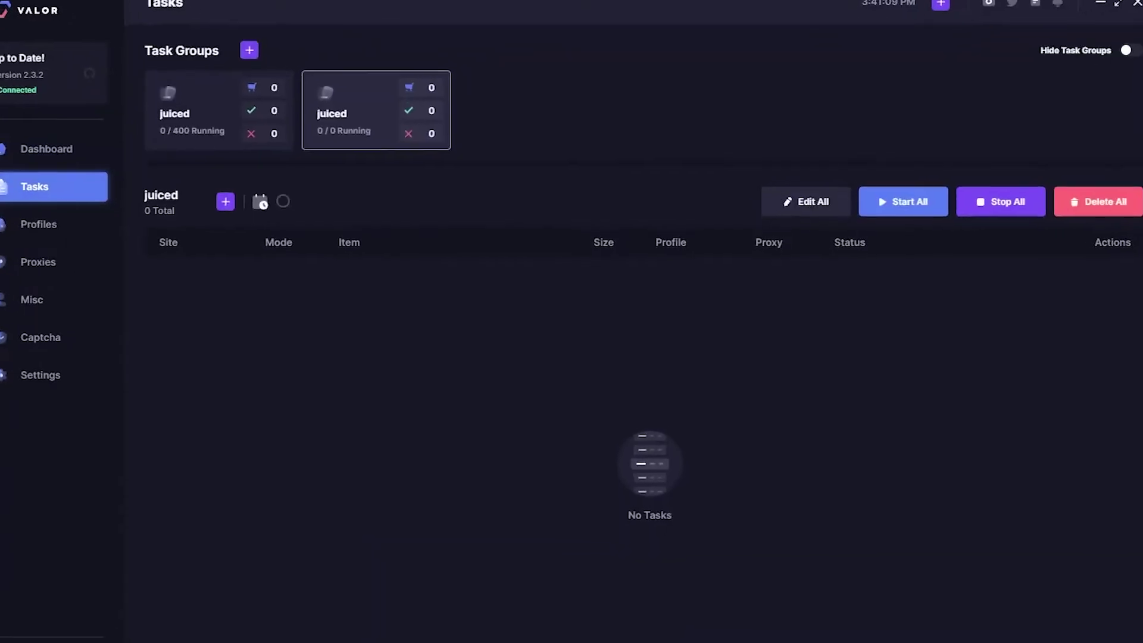
Start new tasks in the empty juiced task group with Footlocker US as the site.
left_click(193, 188)
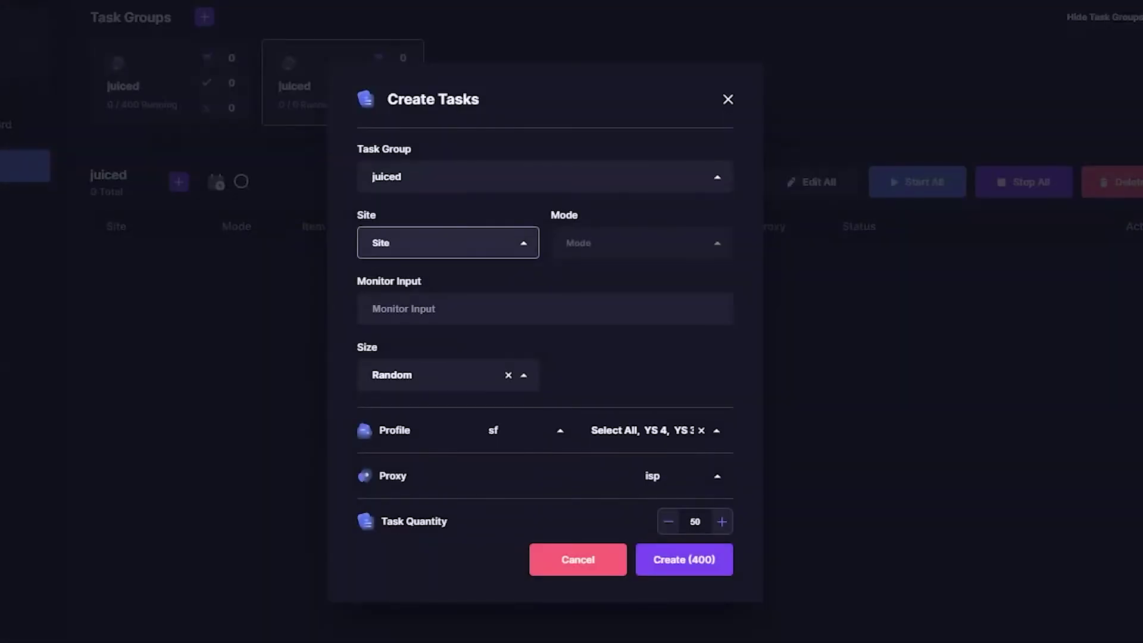
left_click(447, 242)
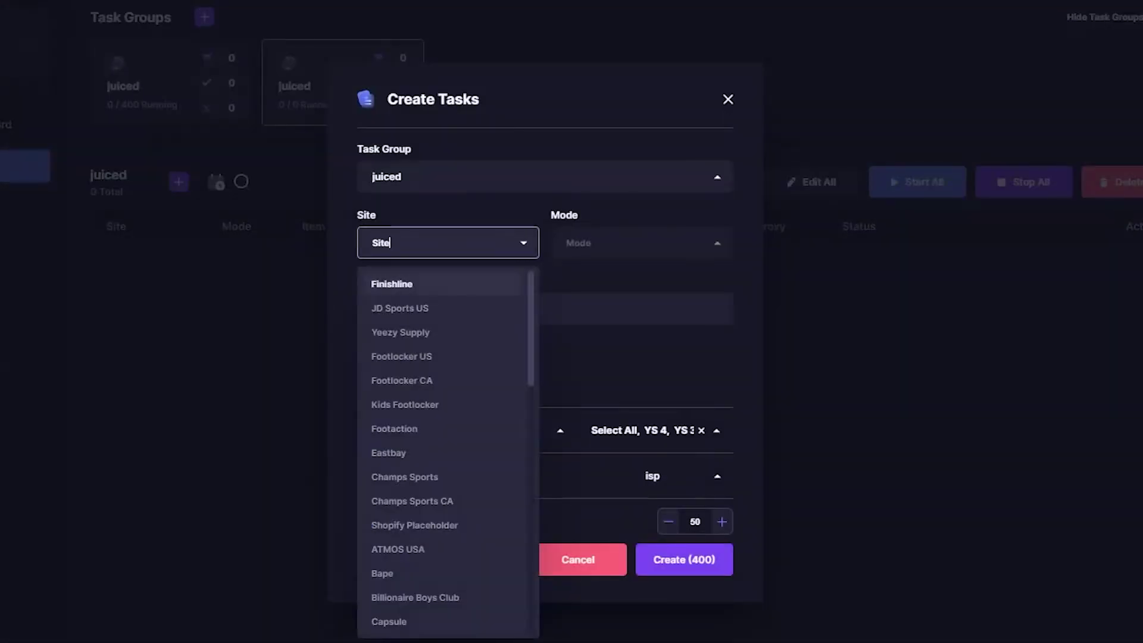
key("Down")
key("Down")
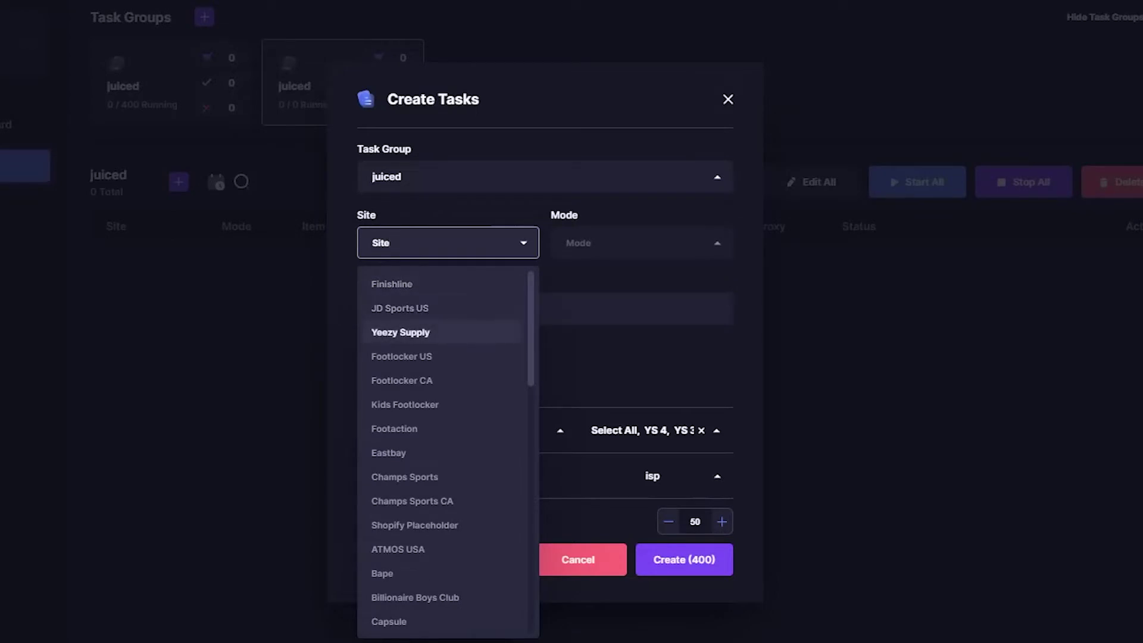
key("Down")
key("Return")
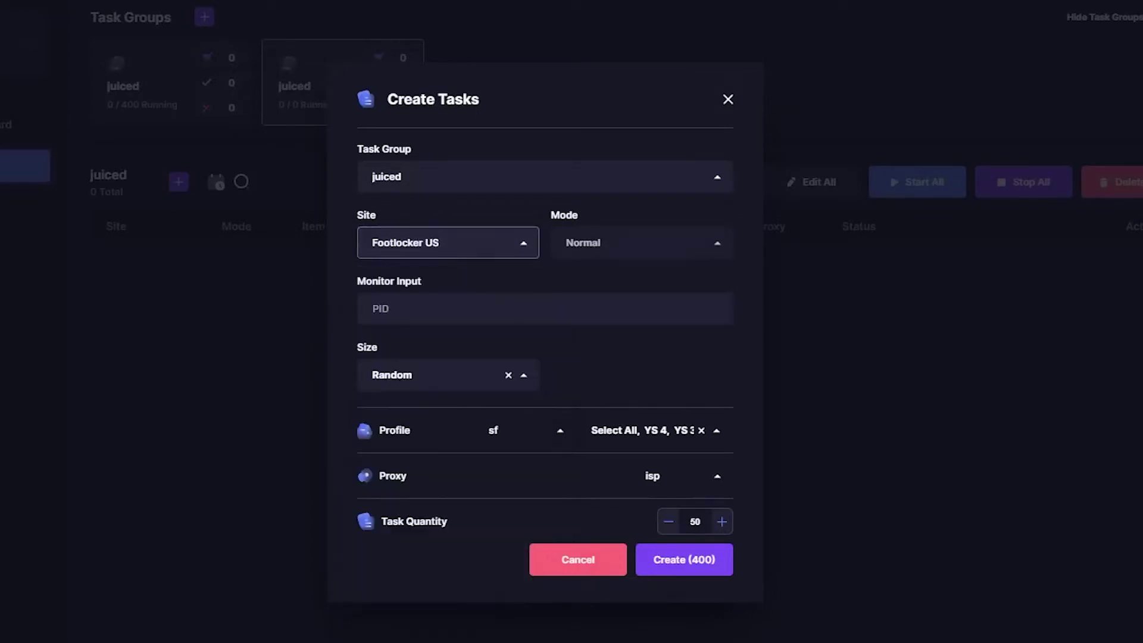
Keep Normal mode and Random size, and select the Juiced IO profile from the juiced profile group.
key("Tab")
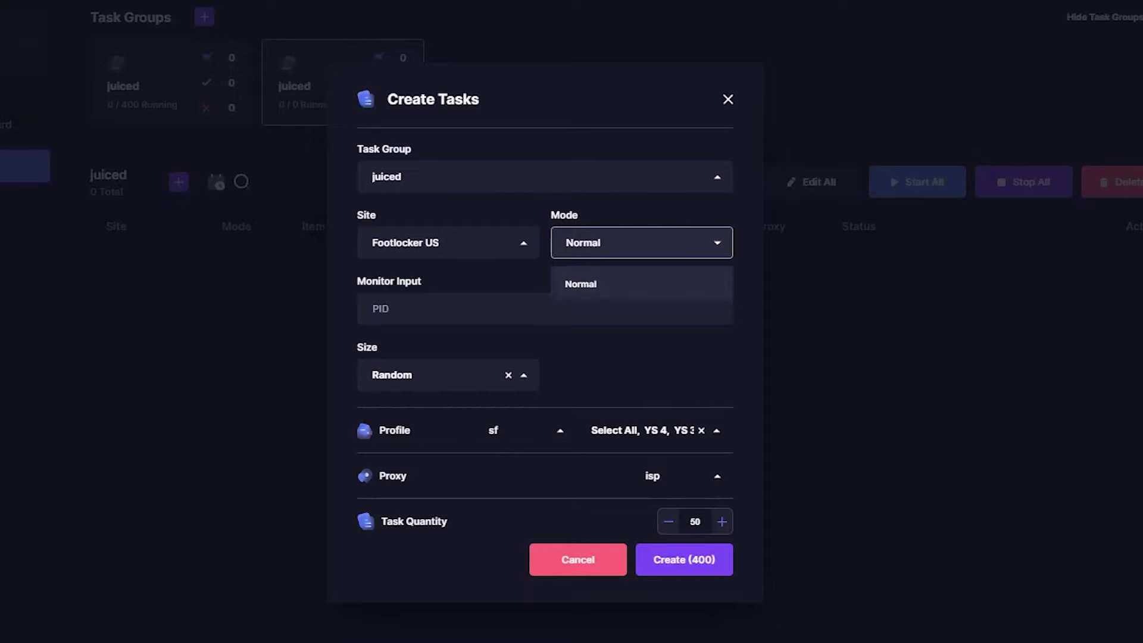
key("Tab")
key("Tab")
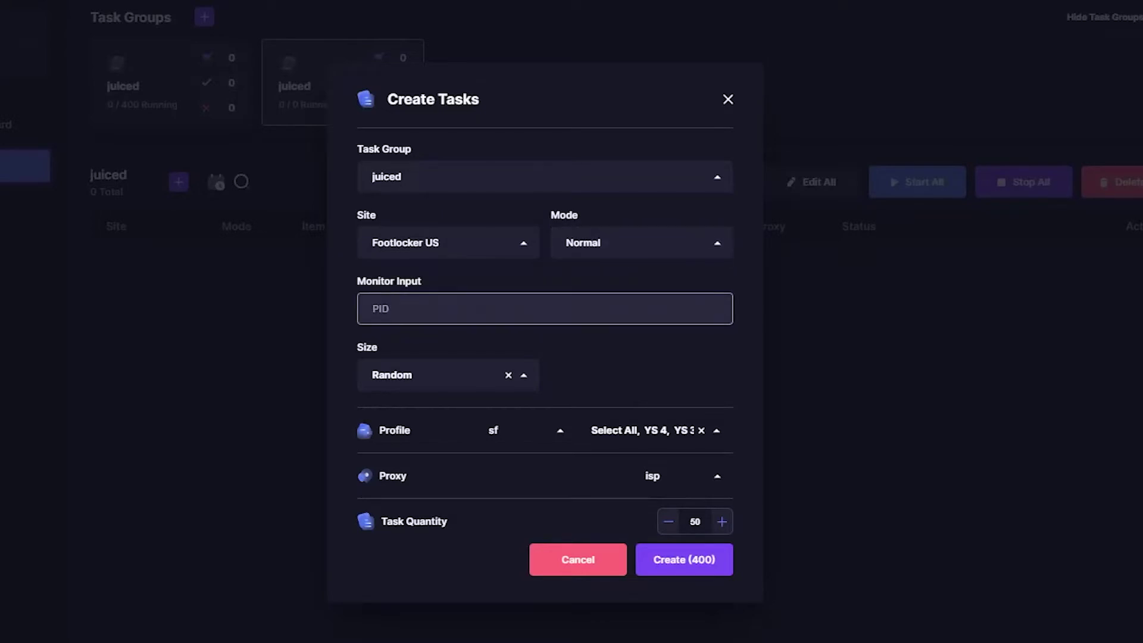
key("Tab")
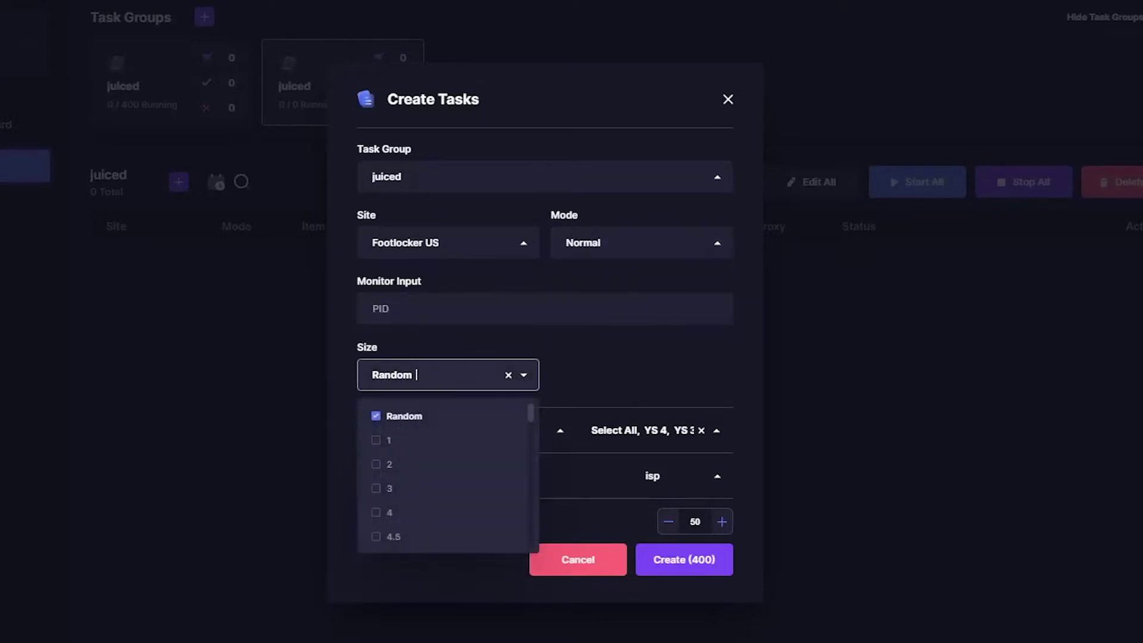
key("Tab")
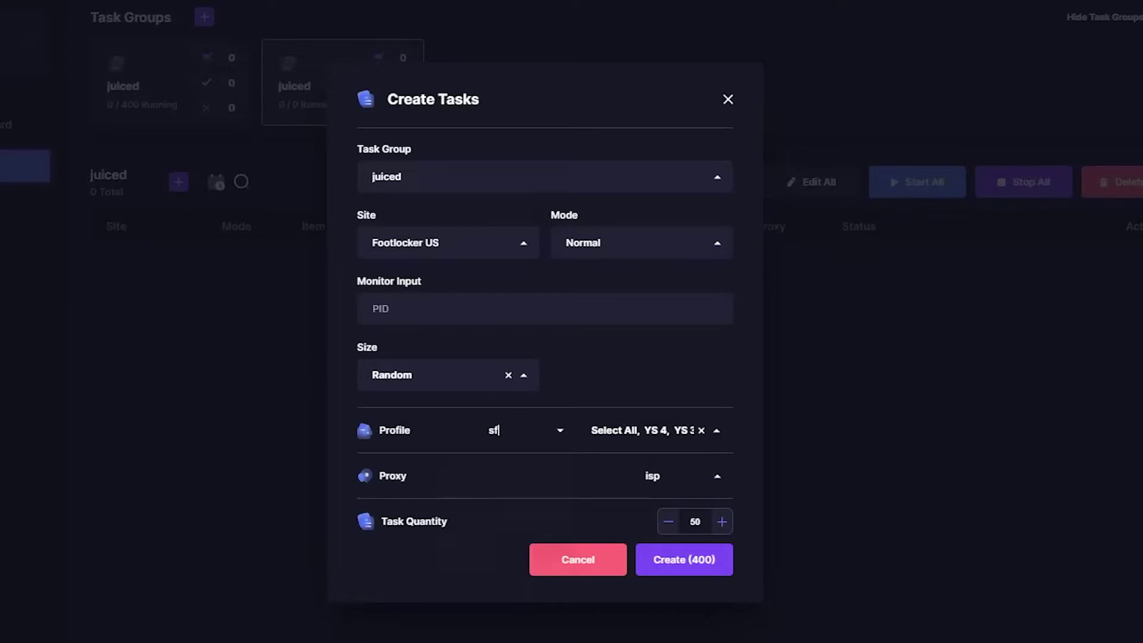
key("Down")
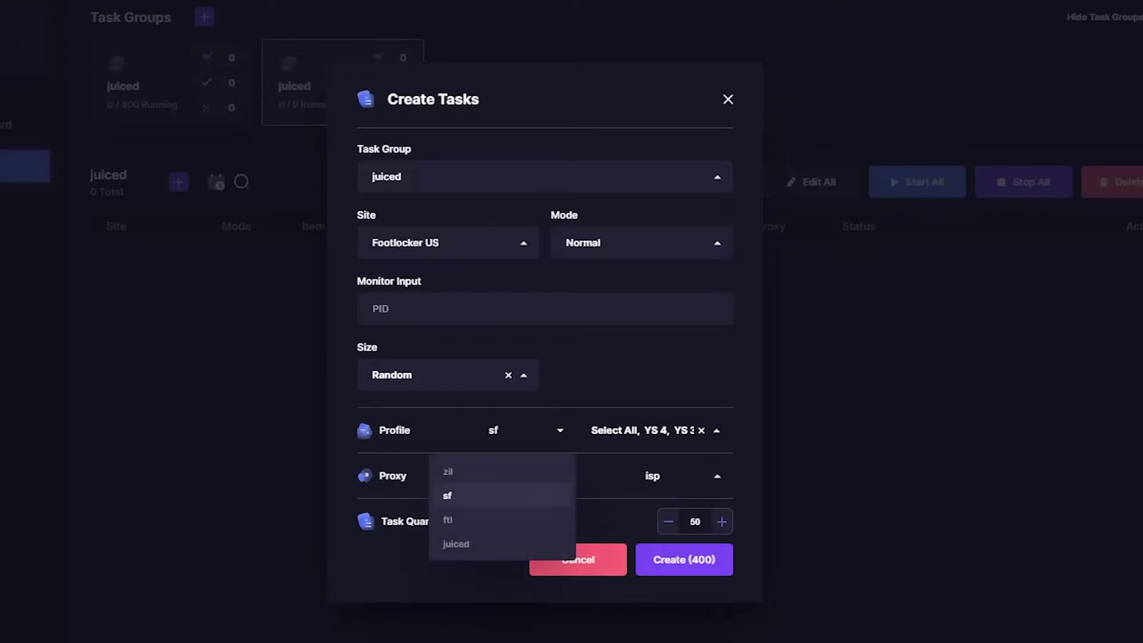
left_click(456, 544)
left_click(659, 430)
left_click(635, 496)
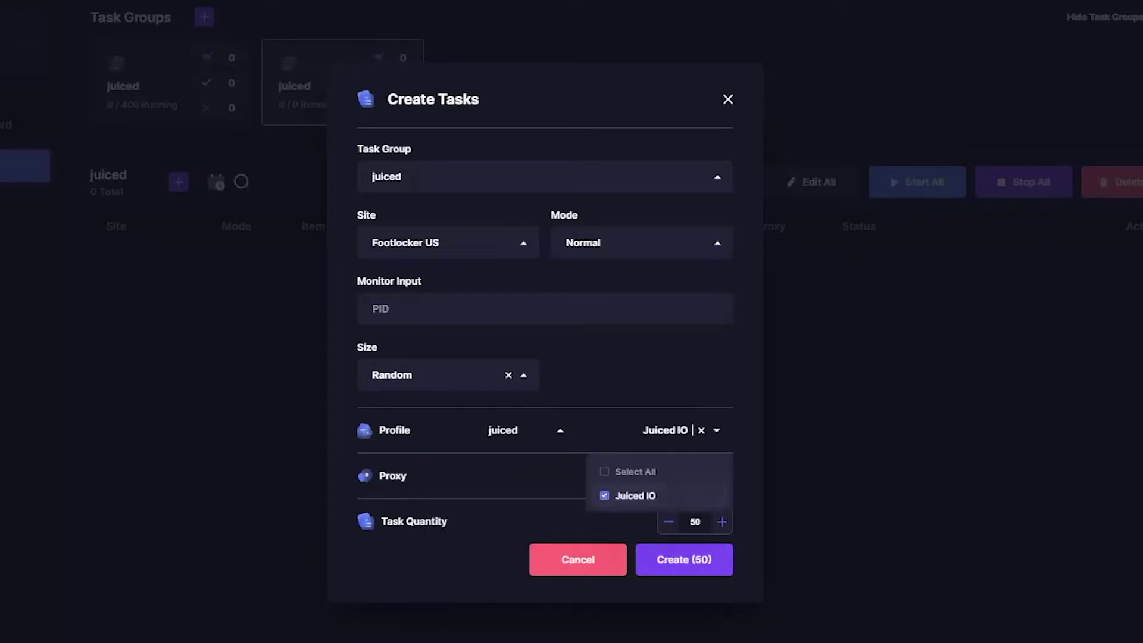
key("Tab")
key("Tab")
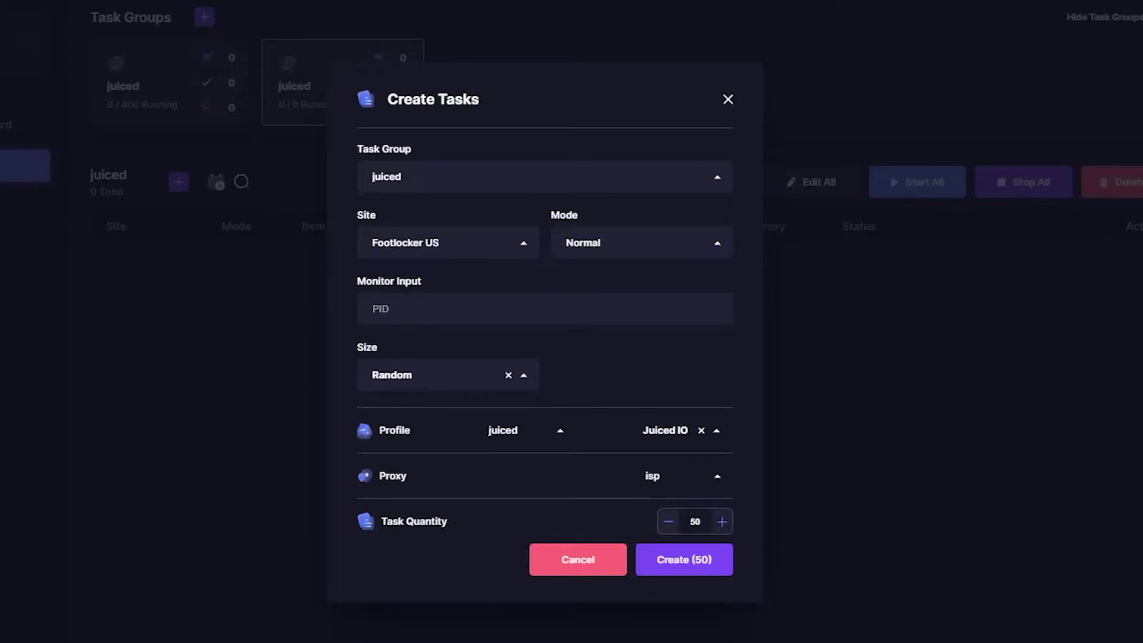
Set the proxy group of the new Footlocker US tasks to fast.
left_click(660, 475)
key("Down")
key("Down")
key("Down")
key("Down")
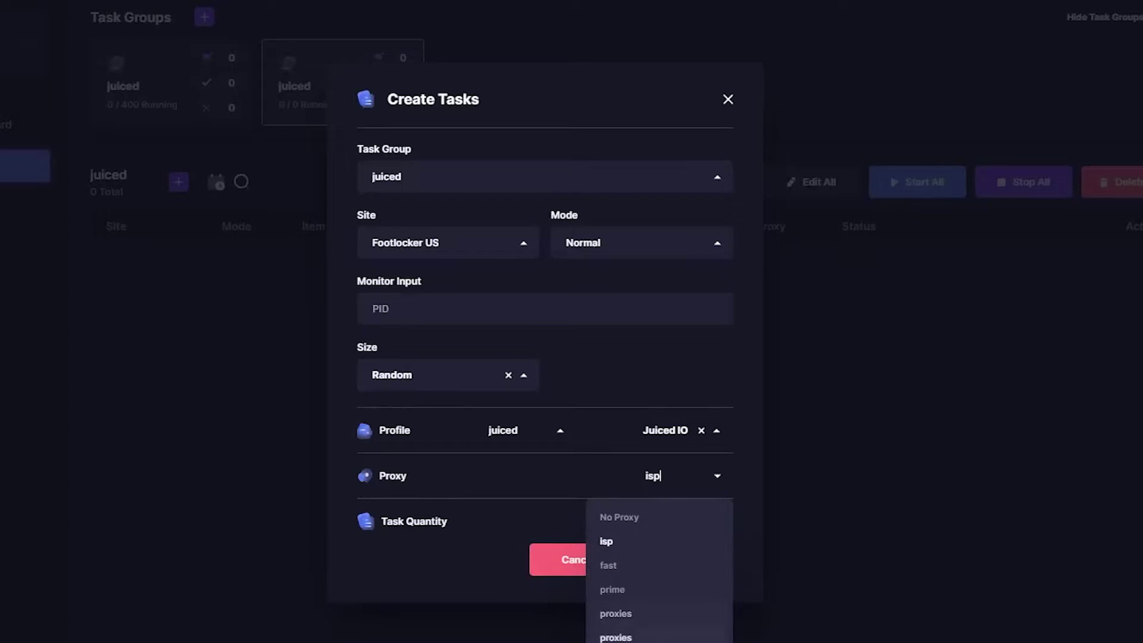
key("Return")
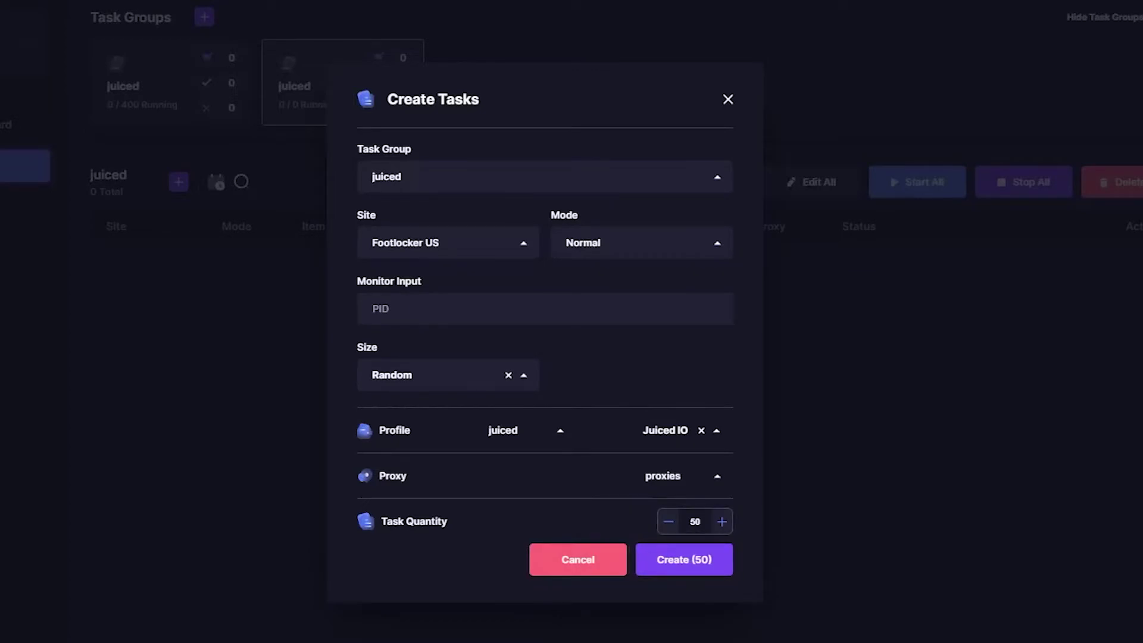
left_click(678, 475)
left_click(684, 563)
Enter 1253 as the PID to monitor and create the 50 Footlocker US tasks.
left_click(544, 309)
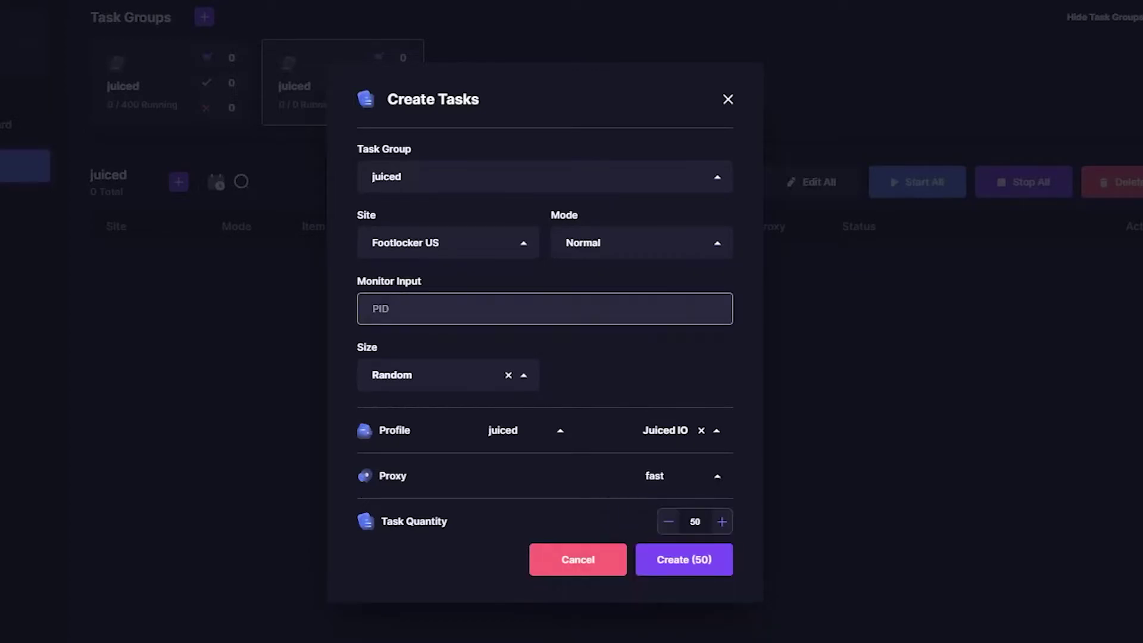
type("1253")
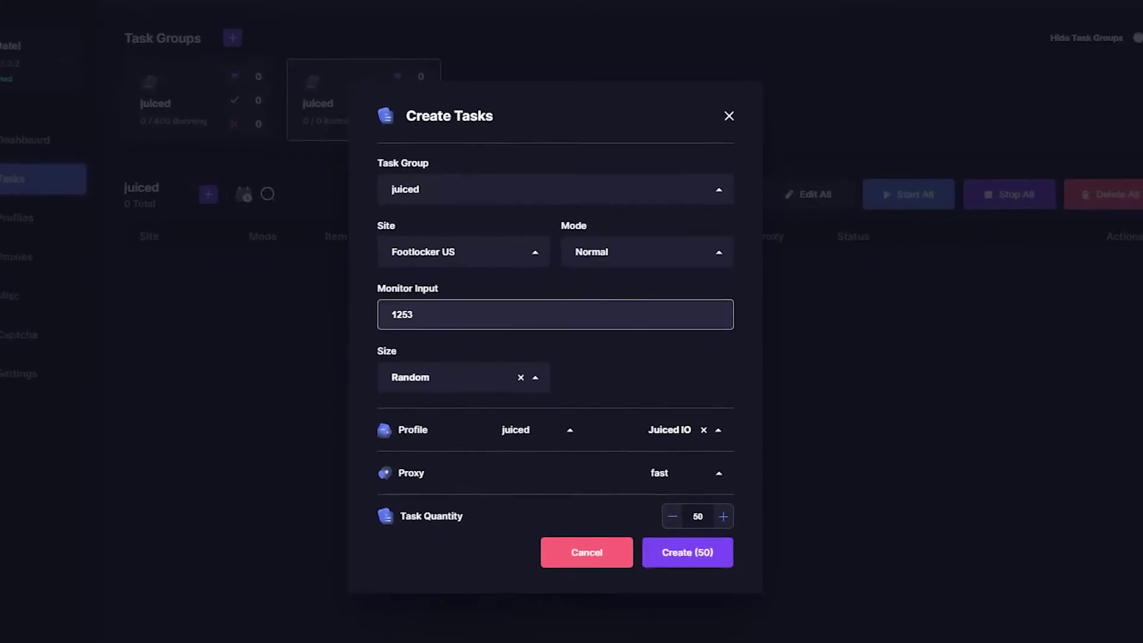
key("Return")
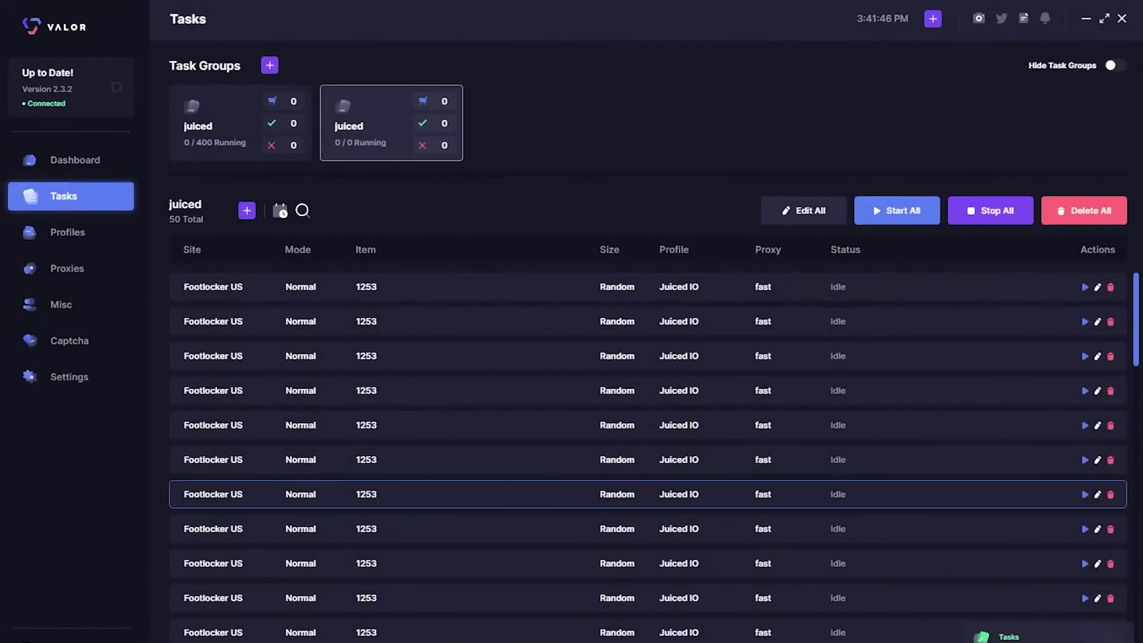
Look through the list of created Footlocker US tasks in the juiced group.
scroll(648, 425, "down", 3)
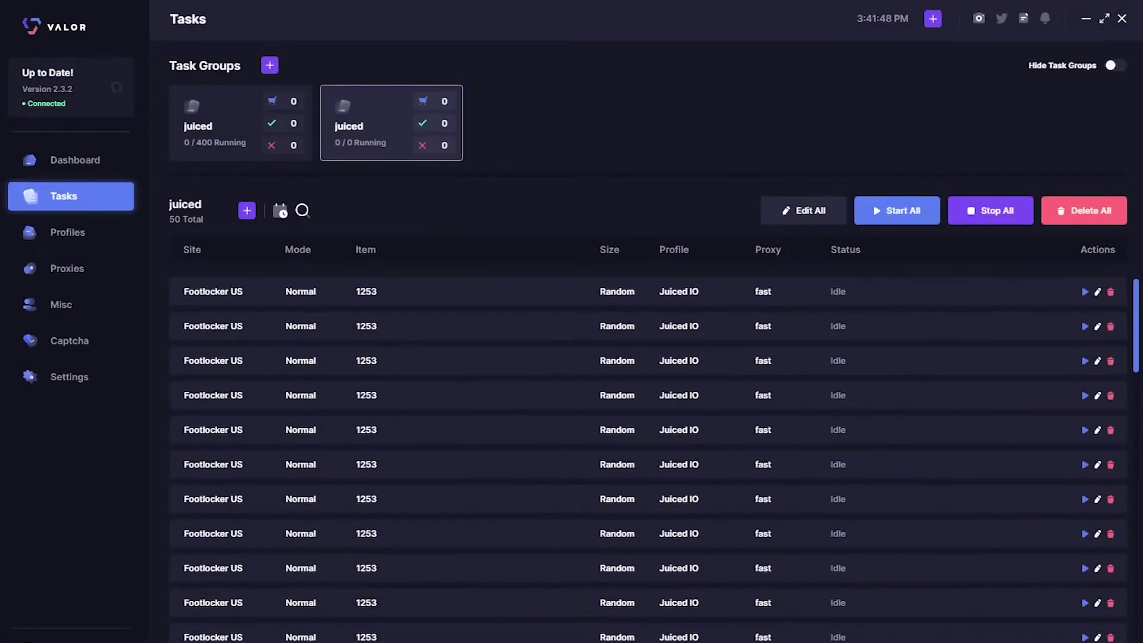
scroll(648, 452, "down", 3)
scroll(648, 453, "down", 1)
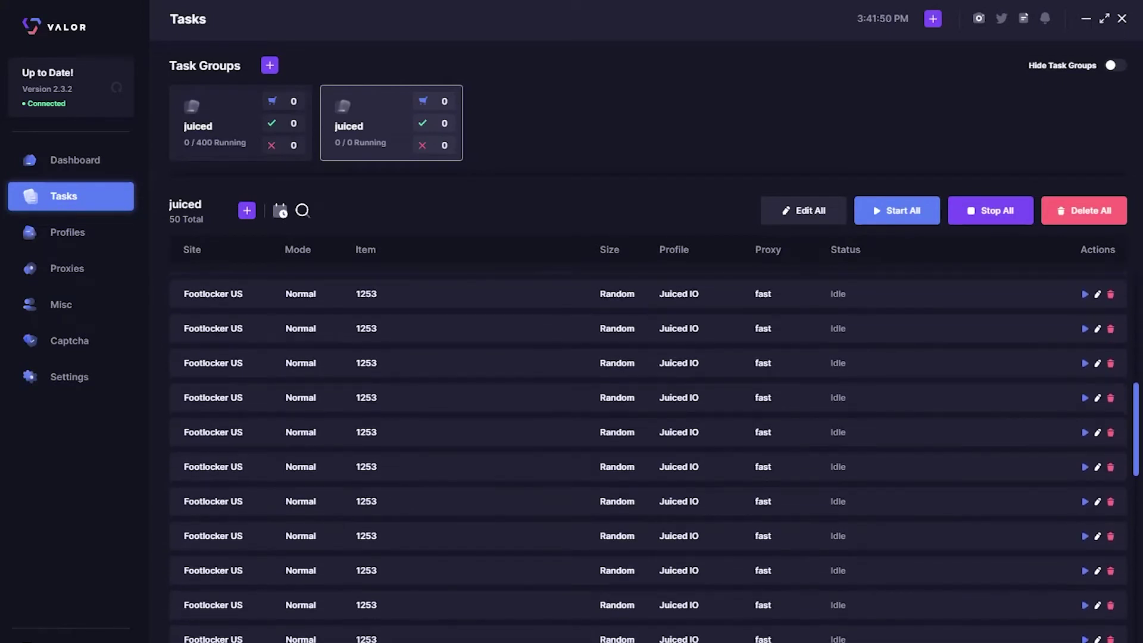
scroll(648, 457, "down", 5)
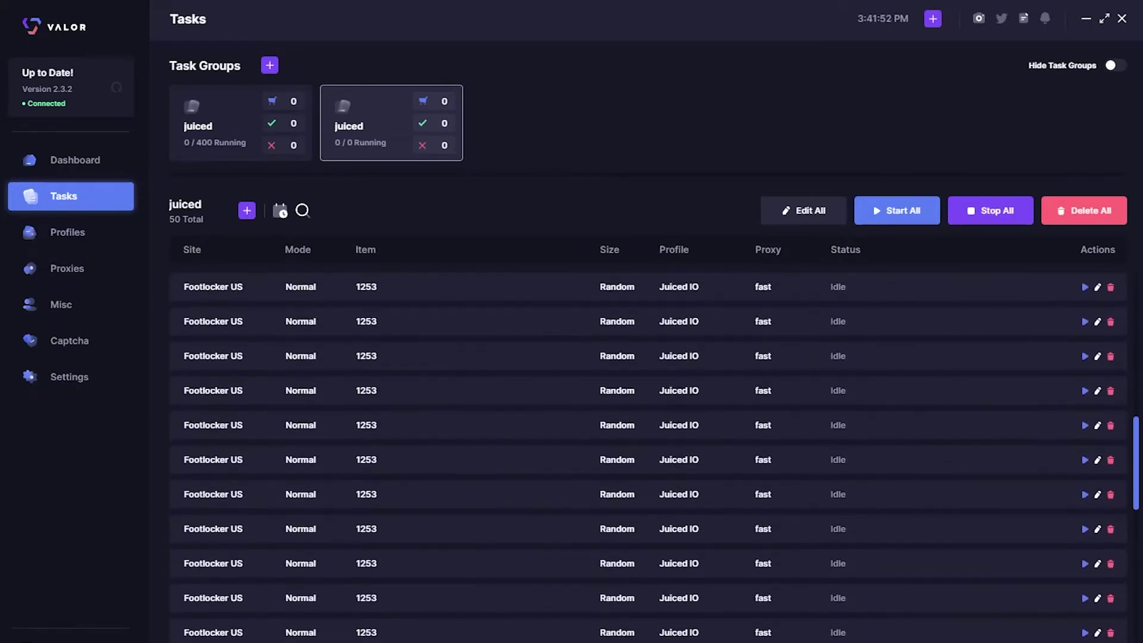
scroll(647, 457, "up", 5)
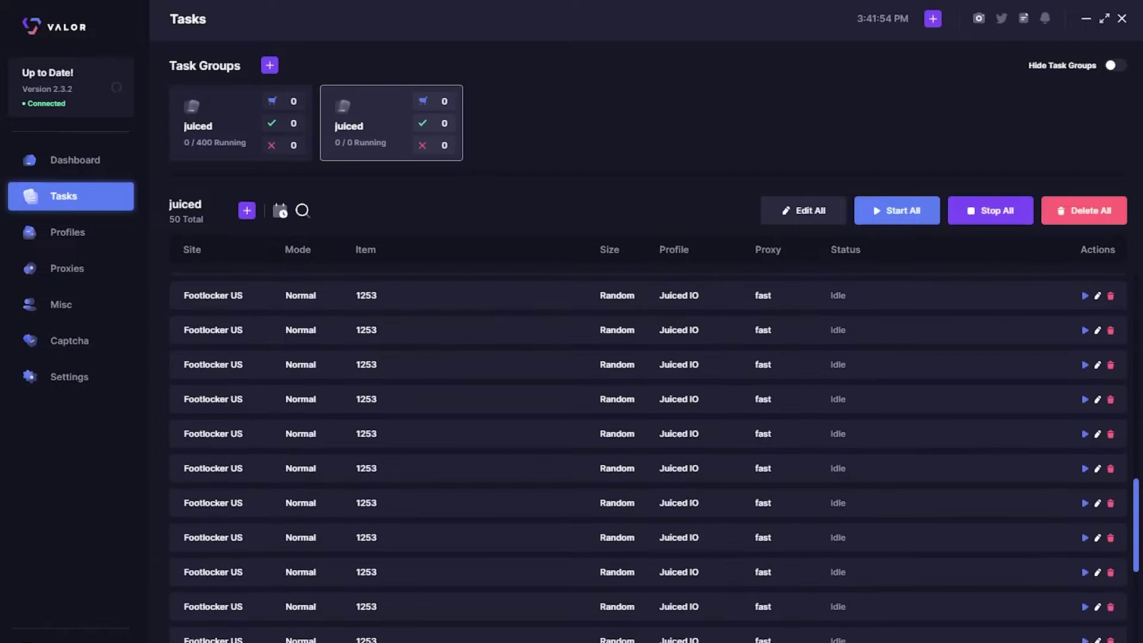
scroll(648, 457, "up", 5)
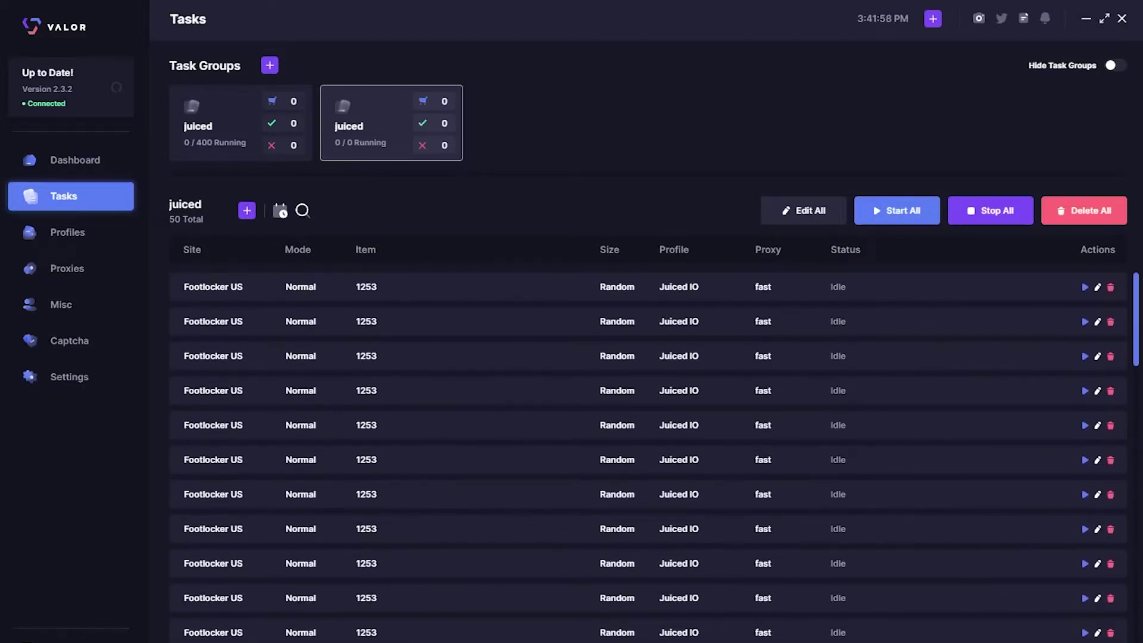
Open and dismiss the new task group form, and delete all tasks in the selected juiced group.
left_click(269, 65)
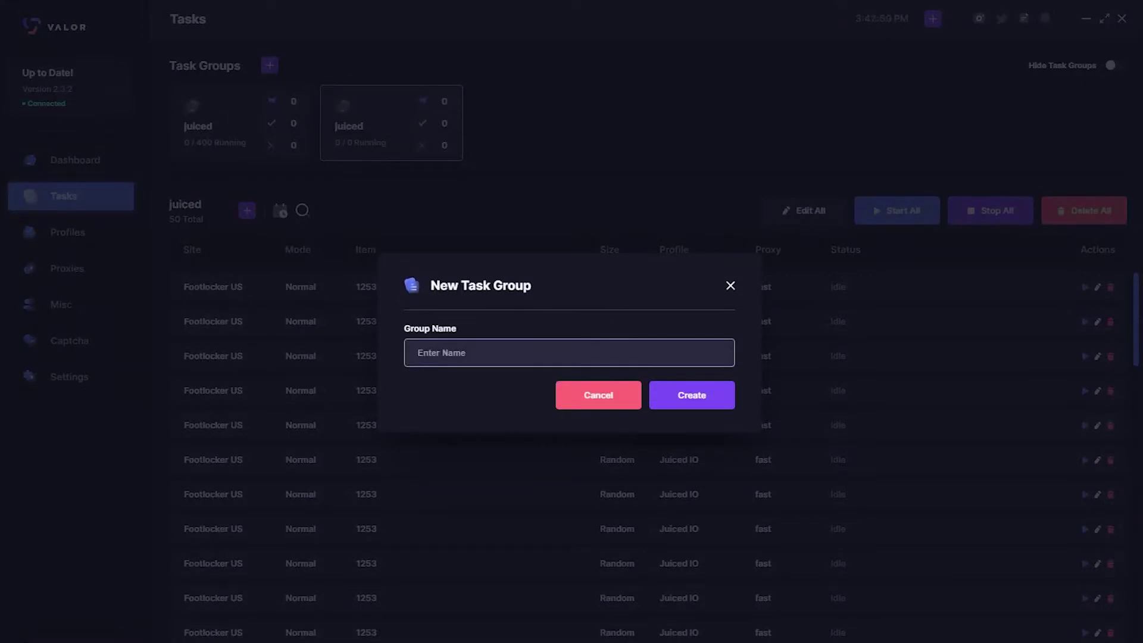
key("Escape")
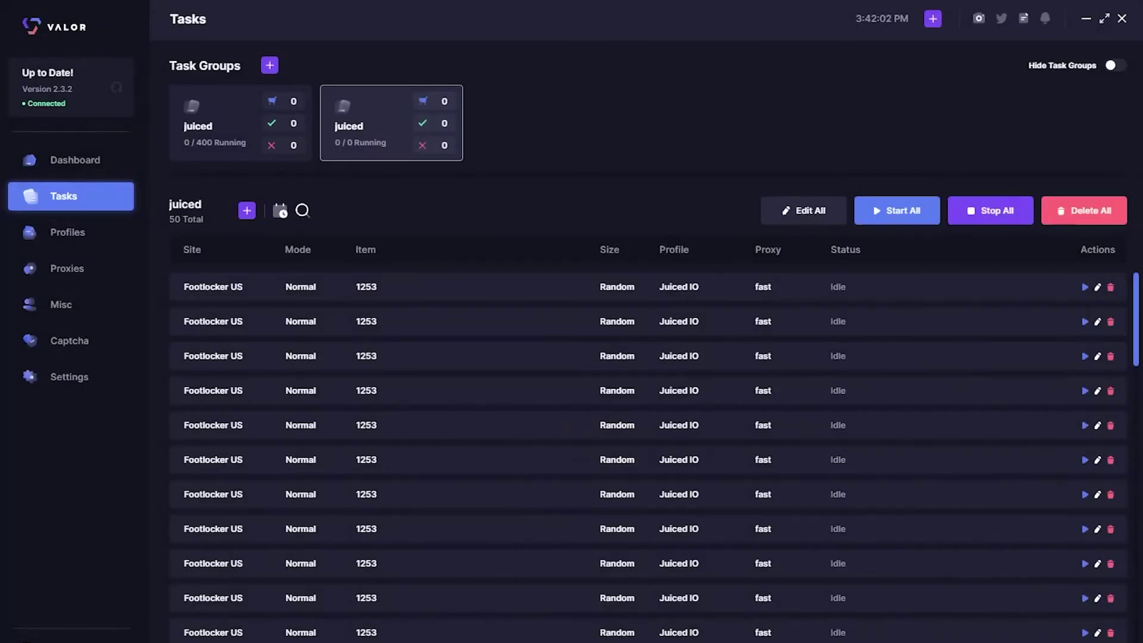
left_click(1084, 210)
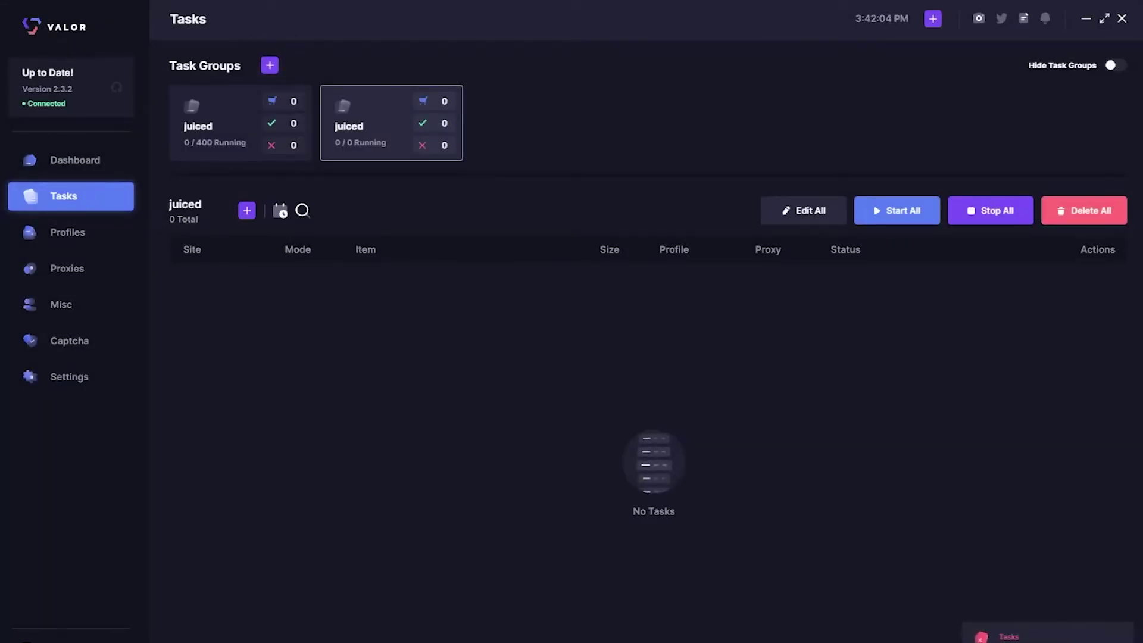
Start new tasks in the emptied juiced group with Kith as the site.
left_click(246, 210)
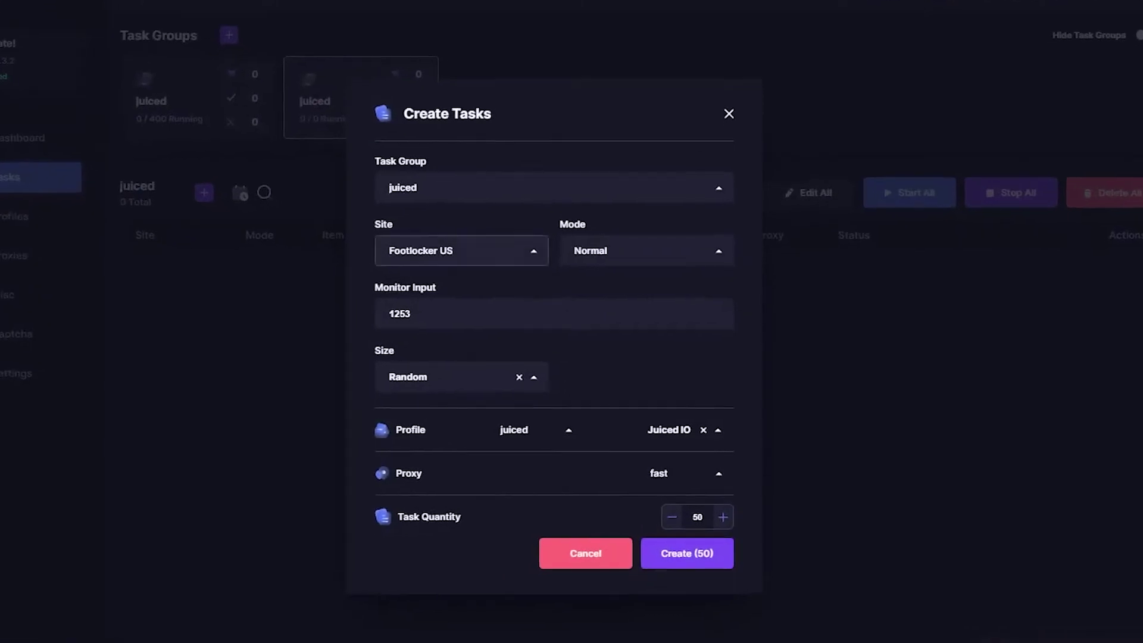
left_click(418, 187)
key("Escape")
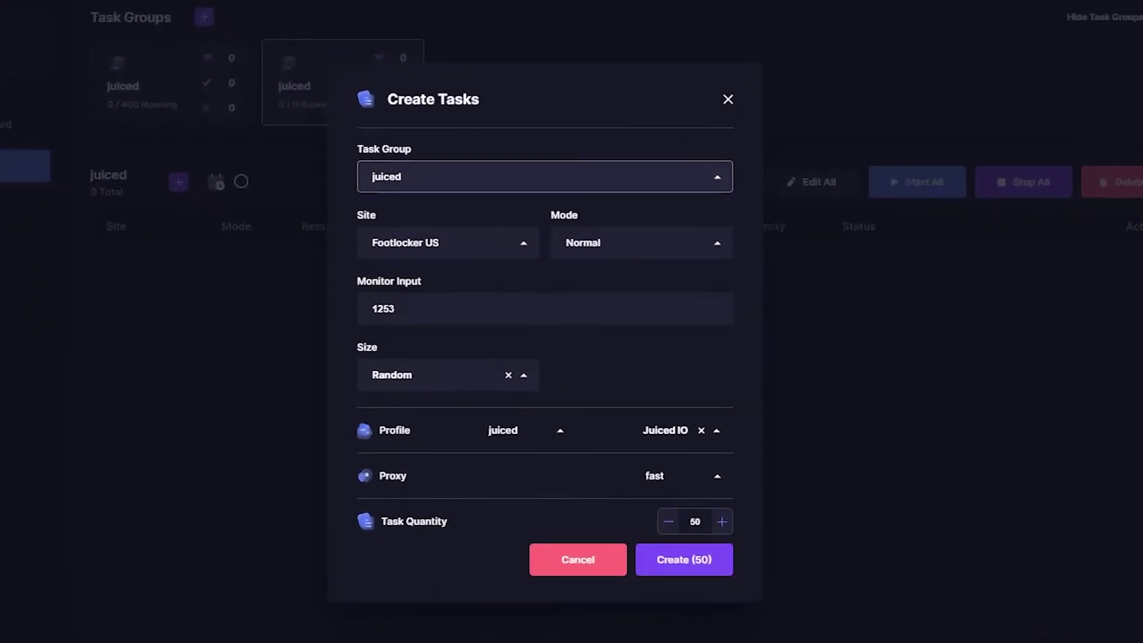
left_click(454, 251)
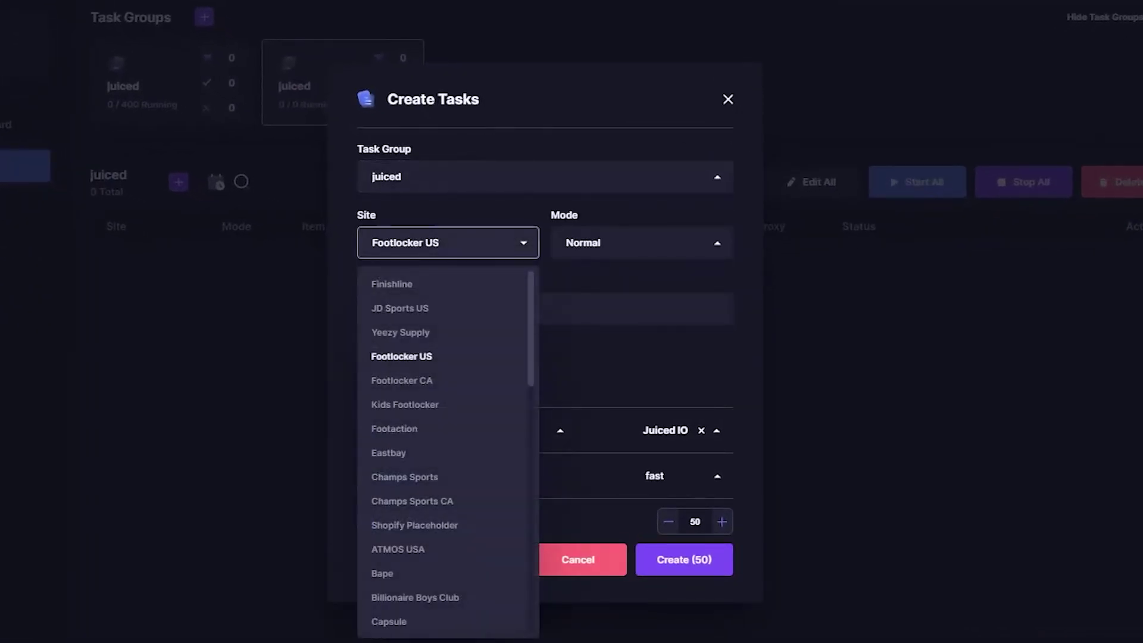
scroll(446, 452, "down", 6)
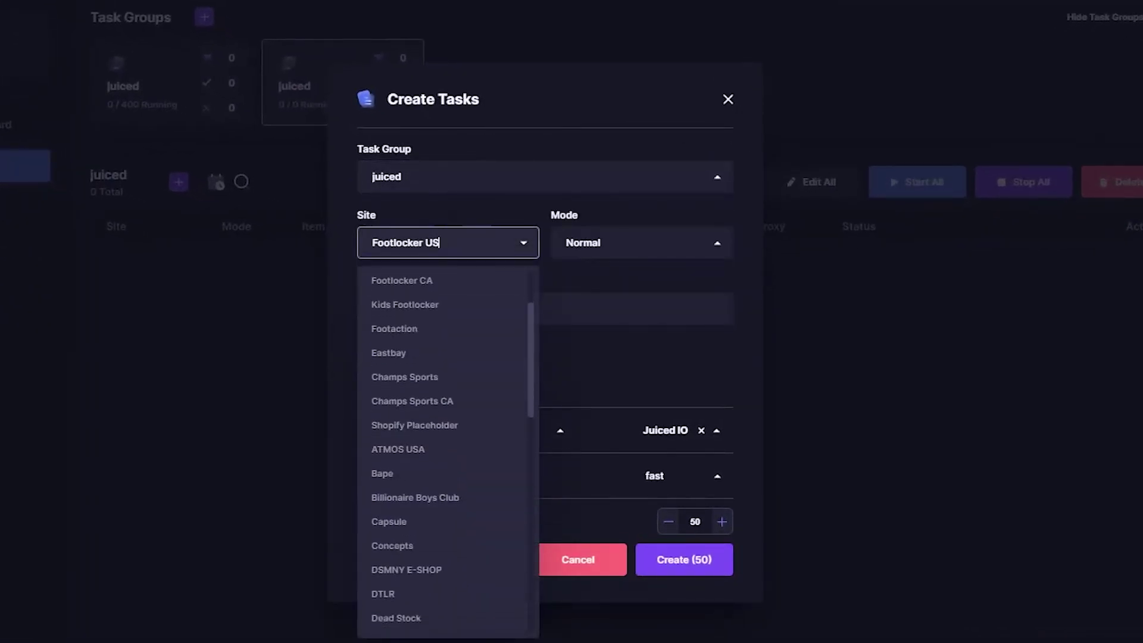
scroll(447, 452, "down", 2)
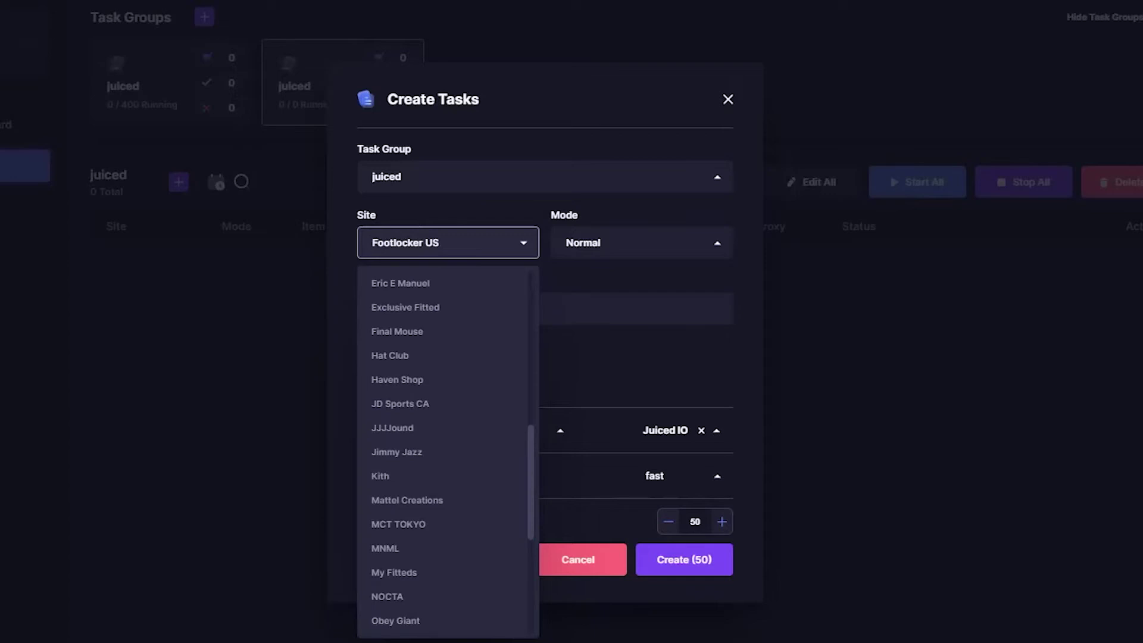
type("kith")
key("Return")
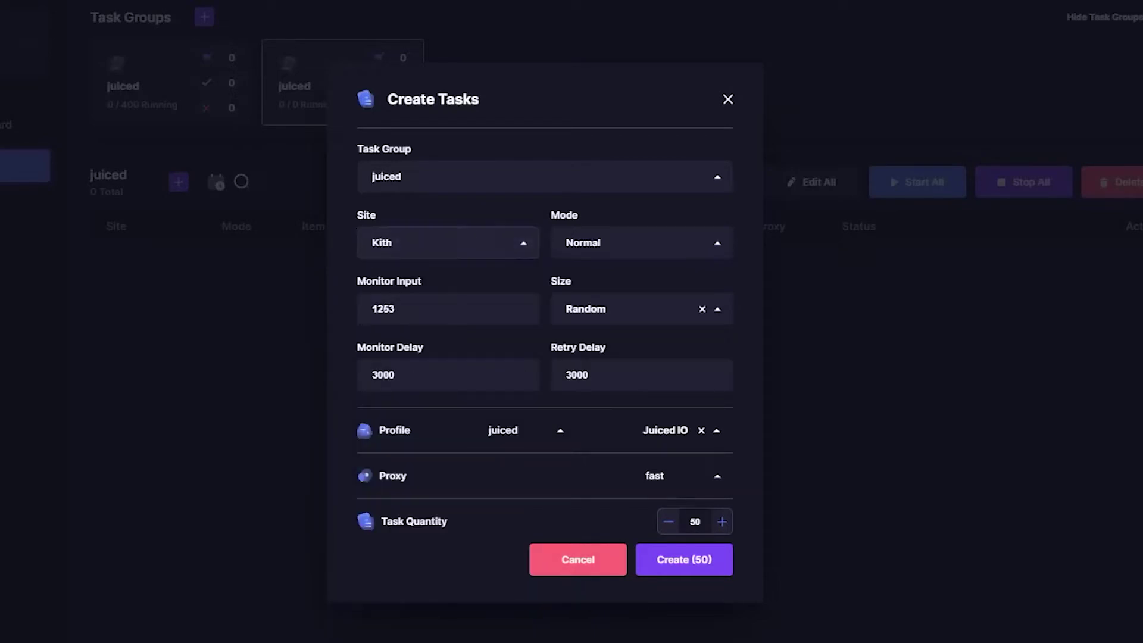
Set the mode of the Kith tasks to Preload 1.
key("Tab")
key("Down")
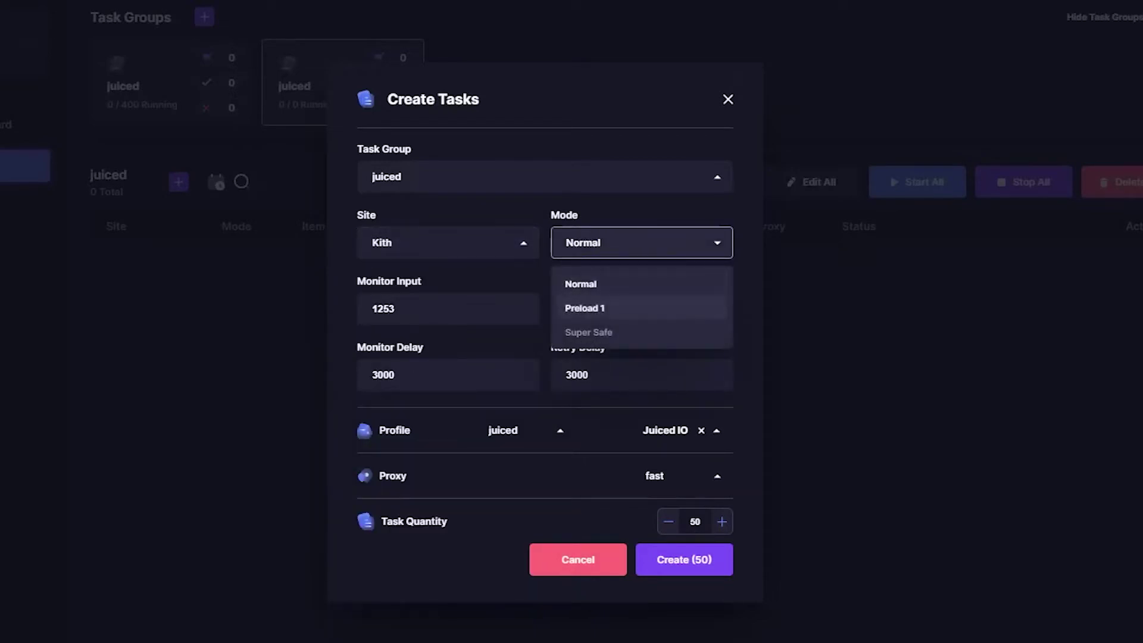
key("Return")
key("Tab")
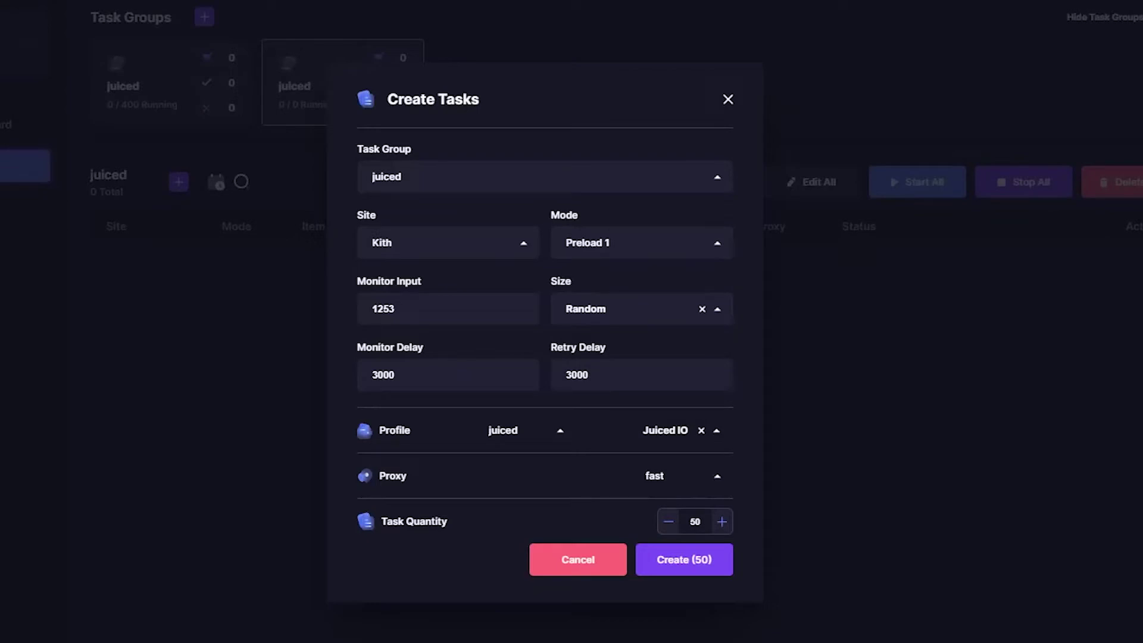
Replace the monitor input of the Kith tasks with the keyword +kith.
key("shift+Tab")
key("BackSpace")
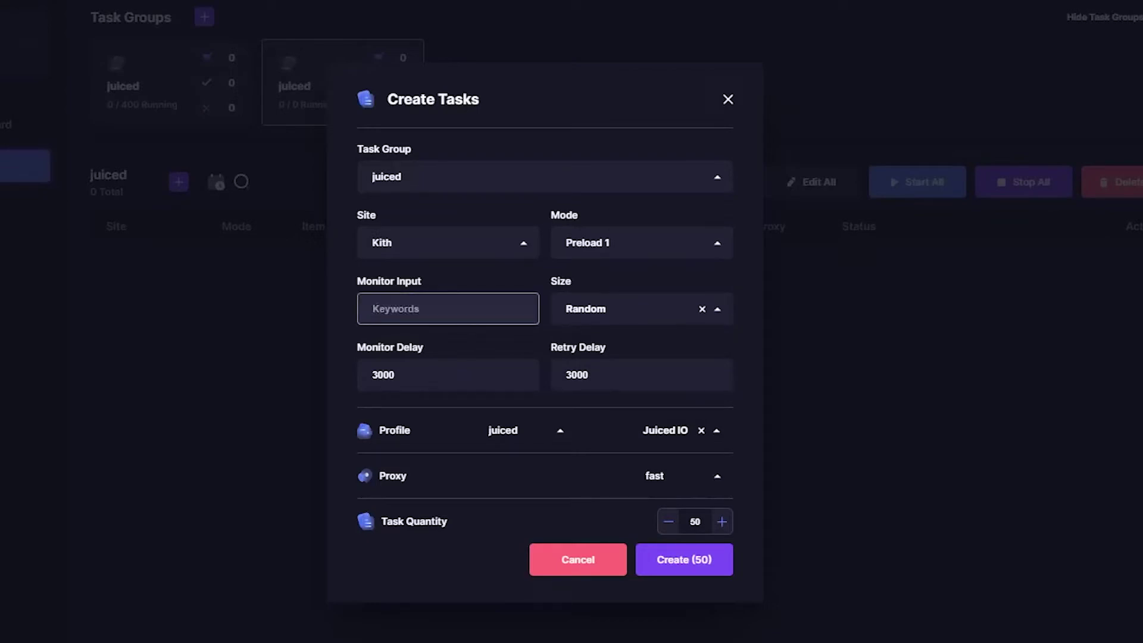
key("Tab")
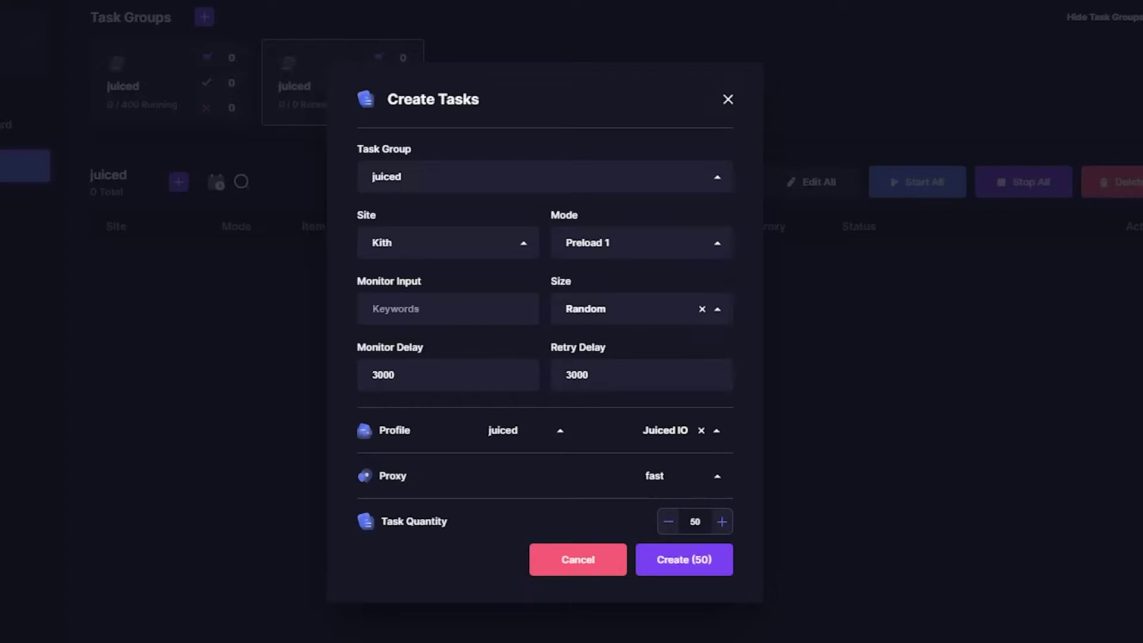
left_click(373, 308)
type("+kith")
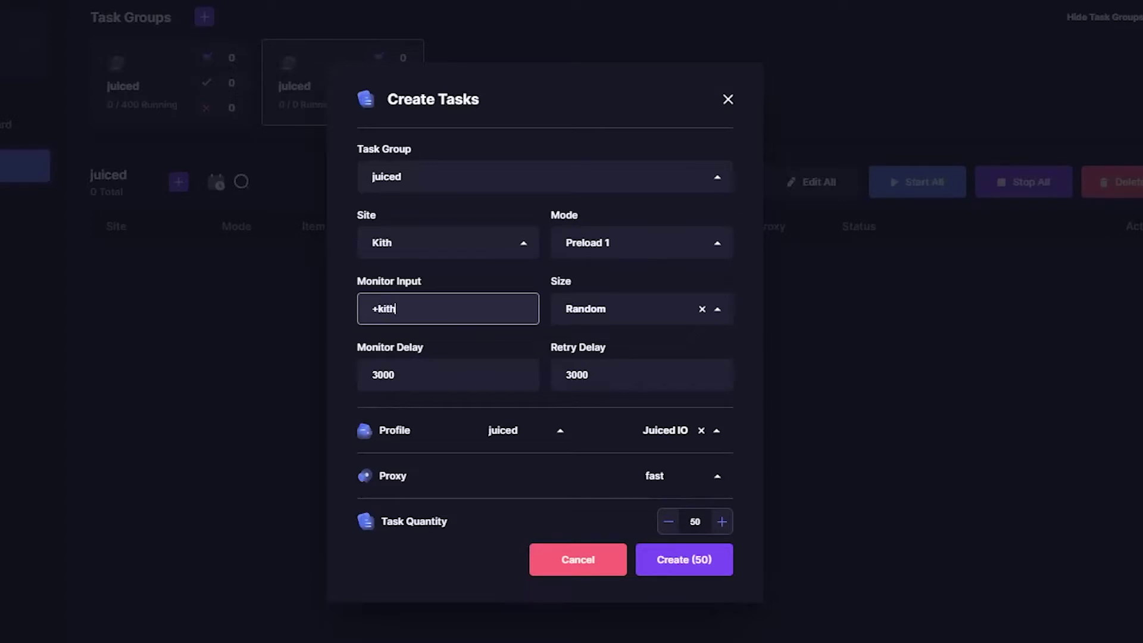
key("Tab")
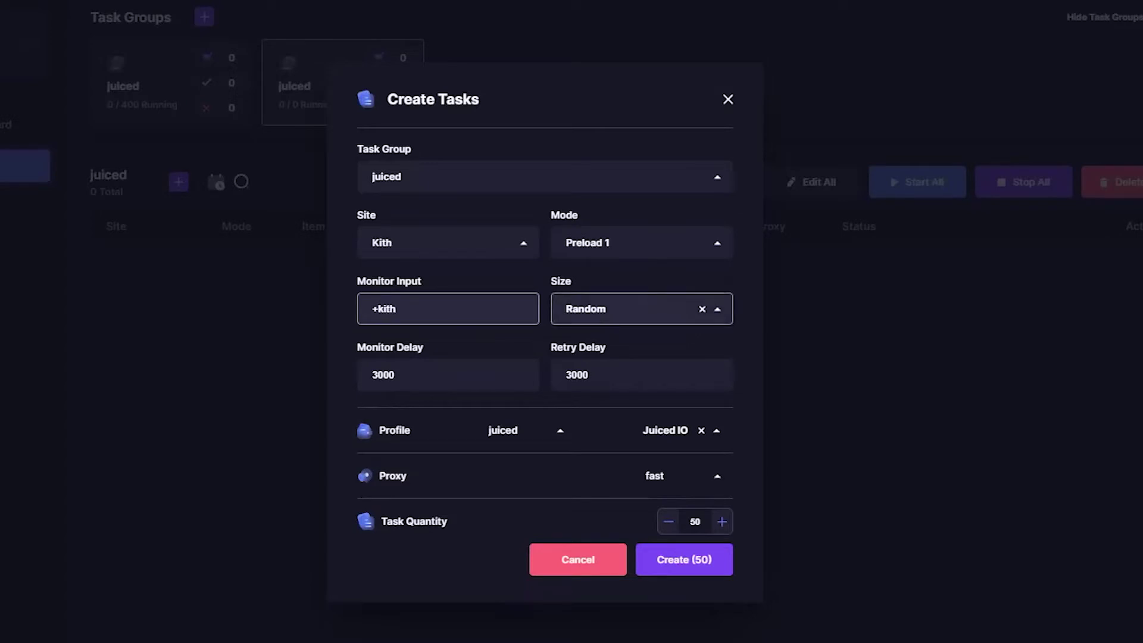
Check the size options, keeping Random, and set the monitor delay to 15000 and the retry delay to 1500.
left_click(641, 309)
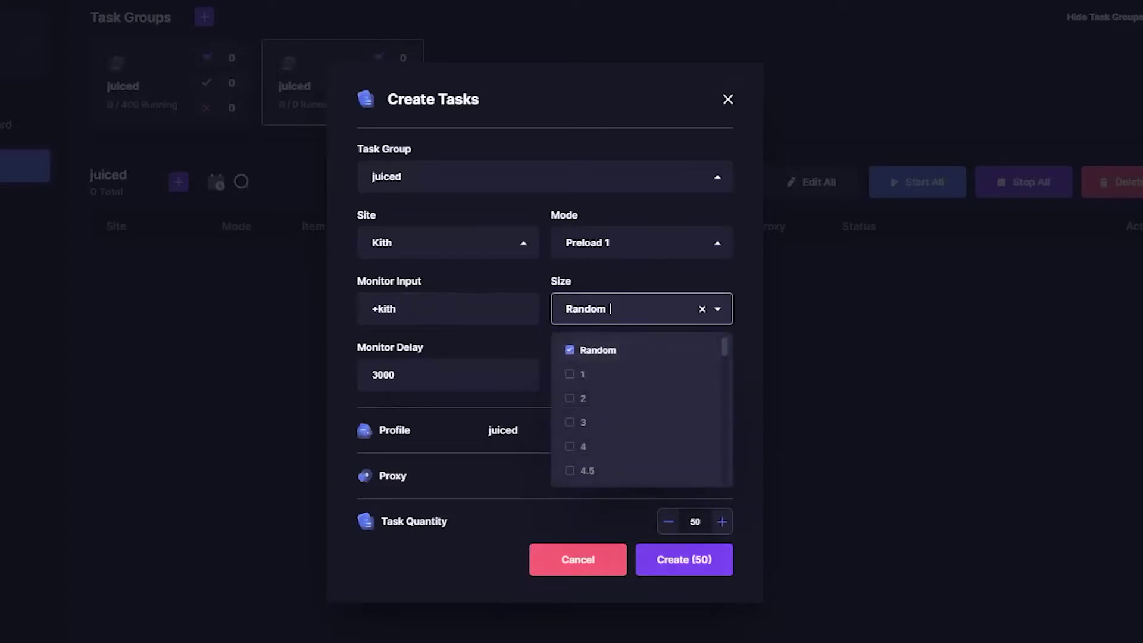
scroll(641, 411, "down", 15)
left_click(641, 309)
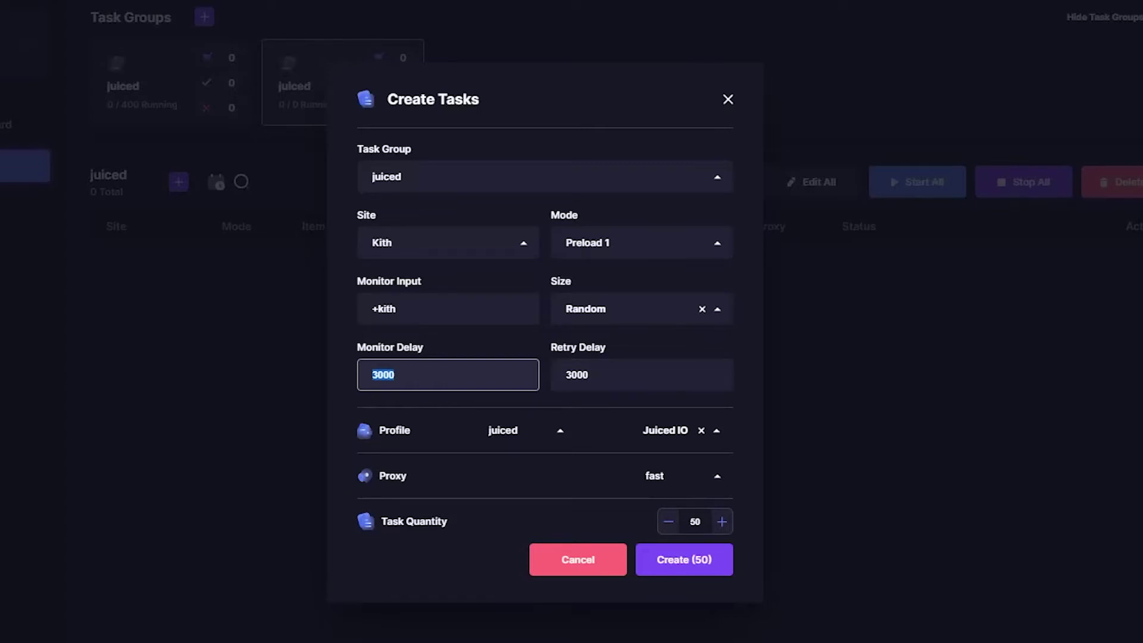
type("15000")
key("Tab")
type("1500")
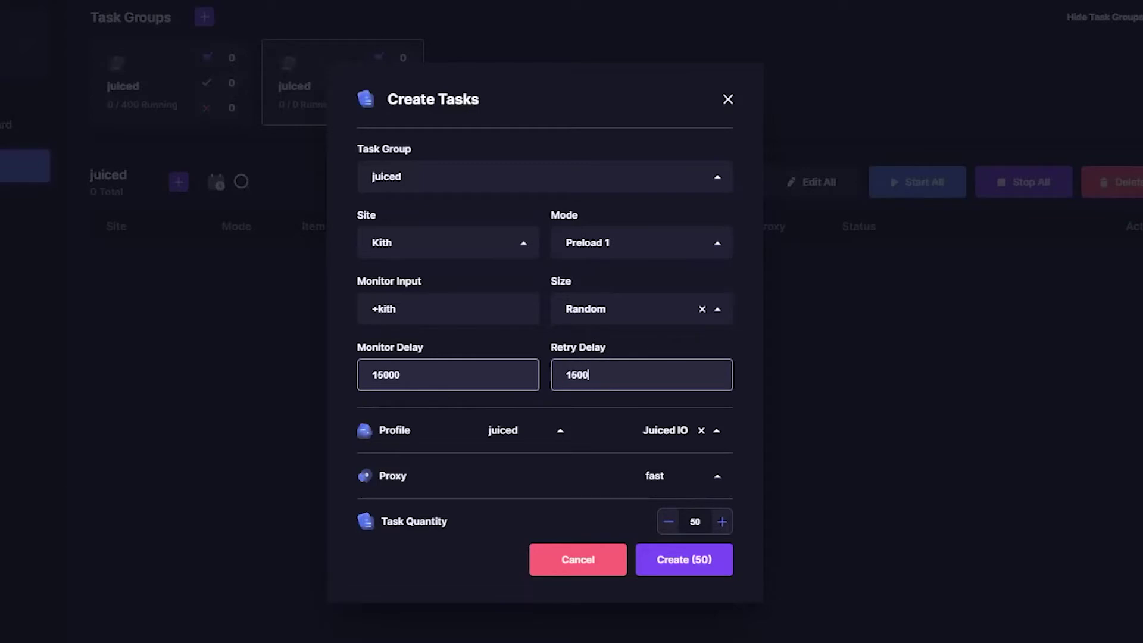
Set the retry delay of the Kith tasks to 15000 and keep juiced as the profile group.
type("0")
key("Tab")
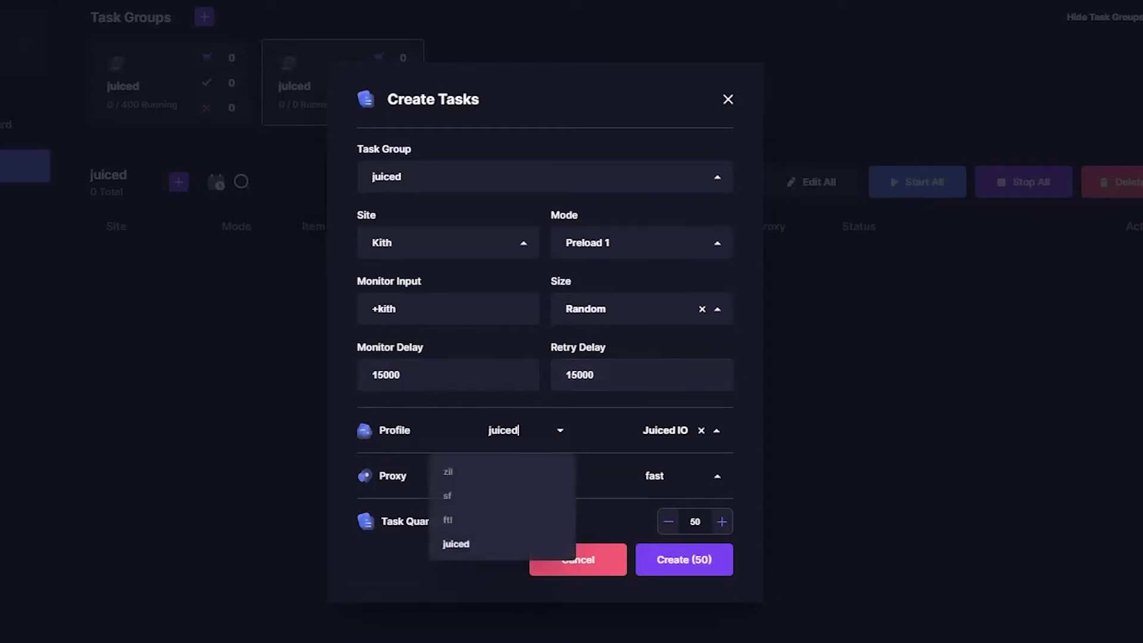
key("Return")
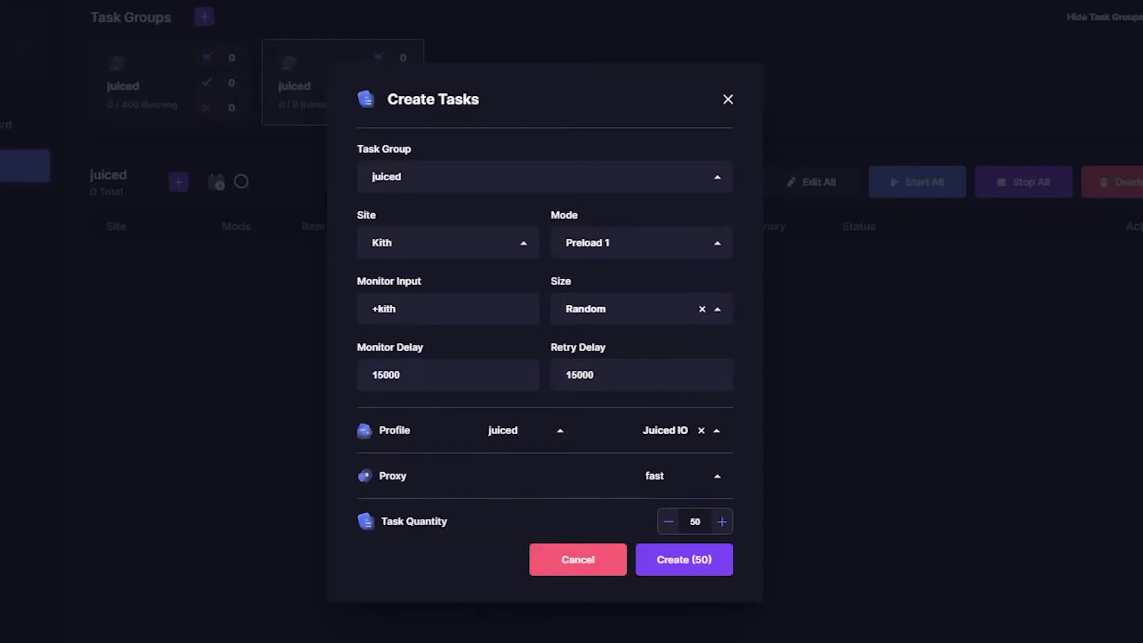
Set the proxy of the Kith tasks to No Proxy and create them with a quantity of 2.
key("Tab")
key("Up")
key("Up")
key("Return")
key("Tab")
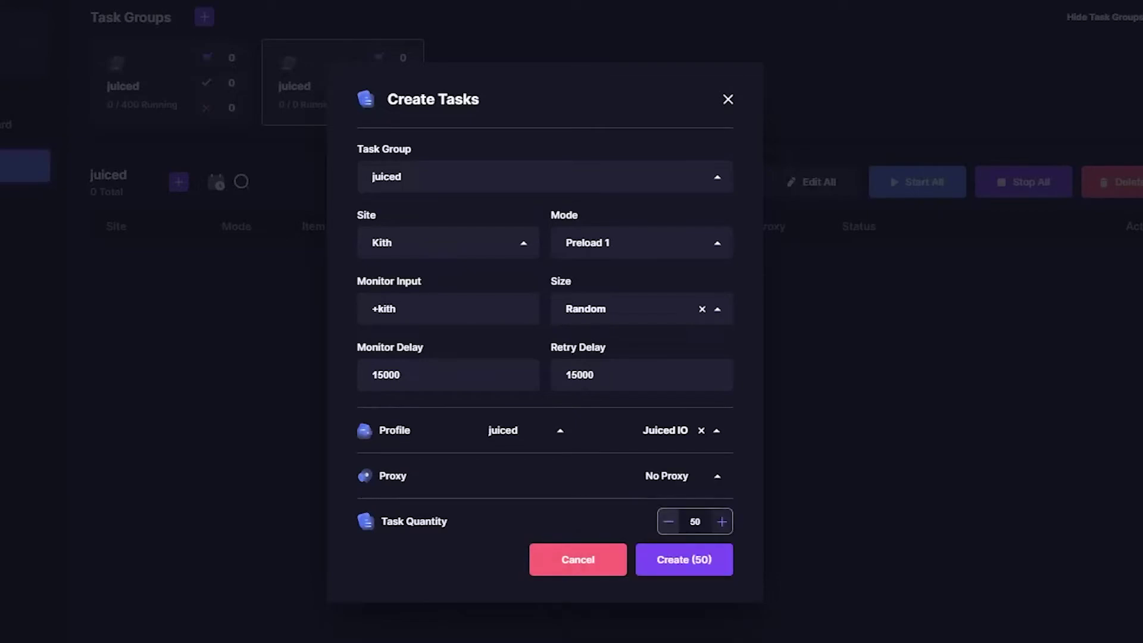
key("Tab")
type("2")
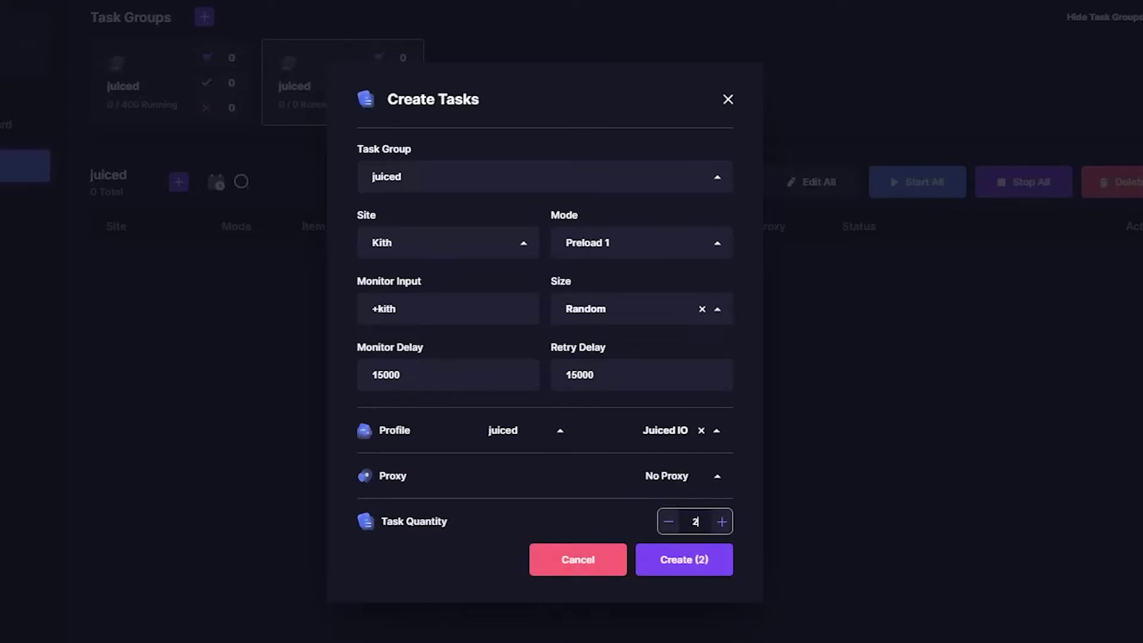
left_click(684, 560)
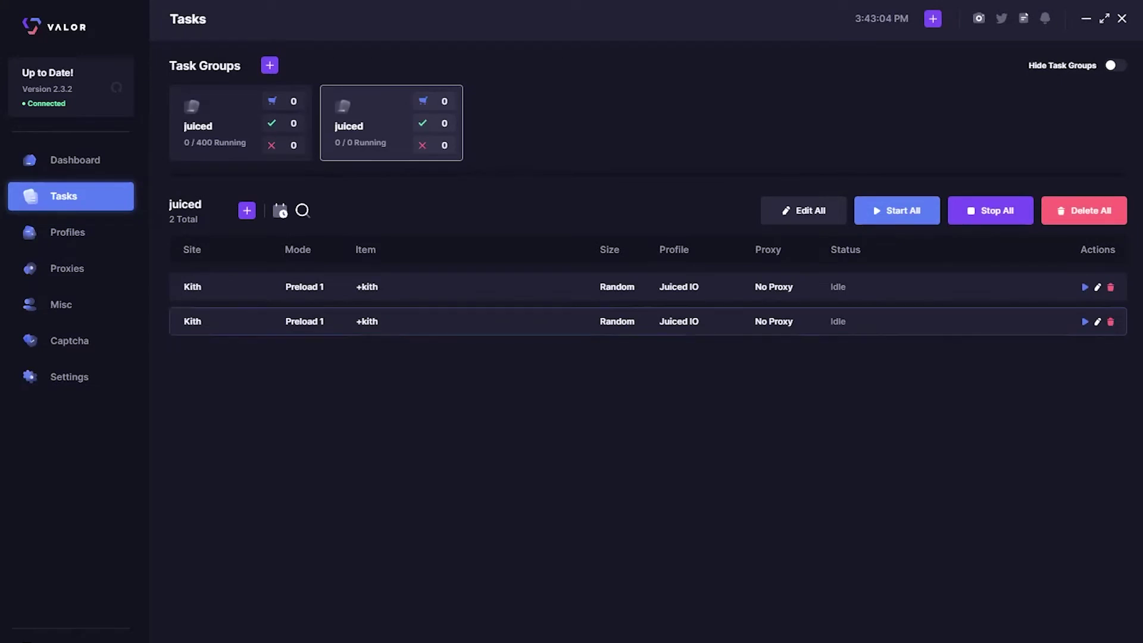
Start both Kith tasks in the juiced group individually.
left_click(648, 286)
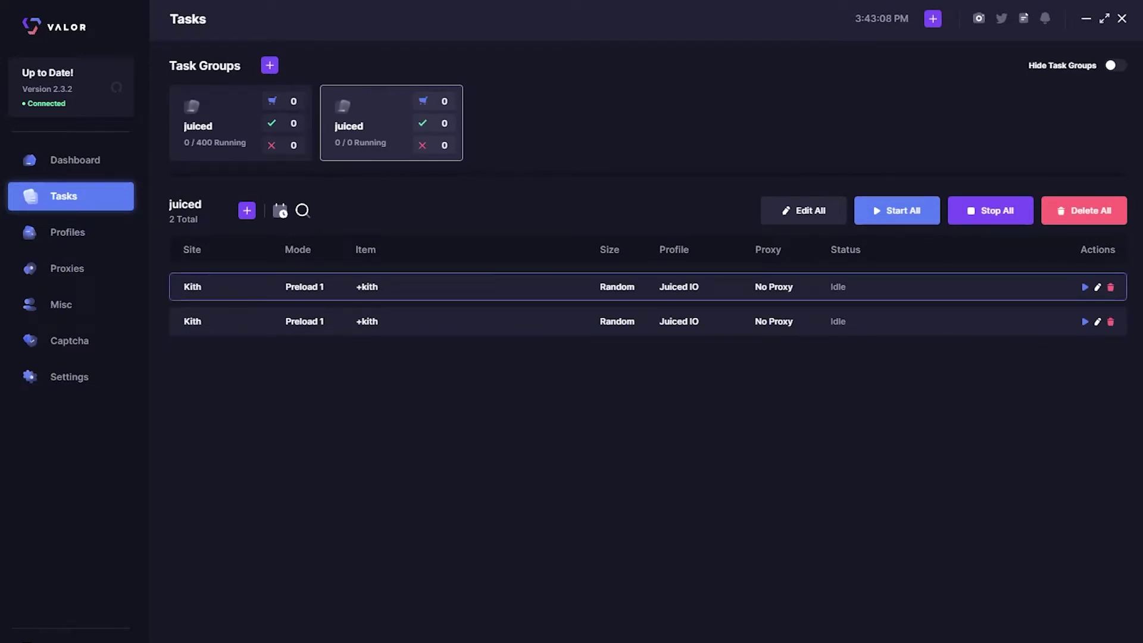
left_click(1084, 286)
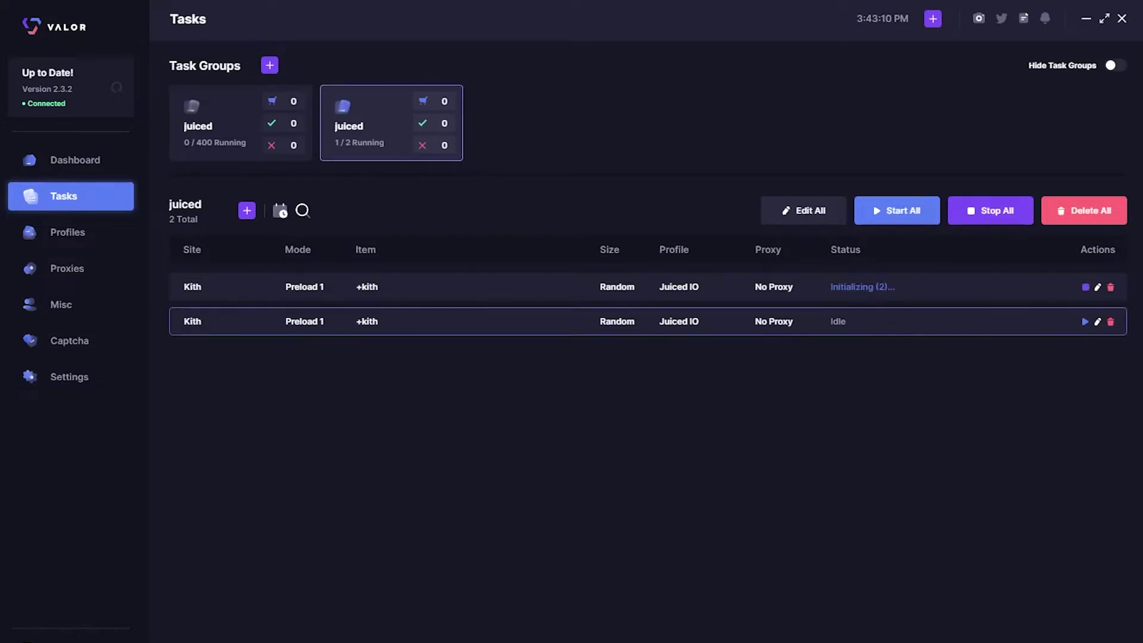
left_click(1085, 321)
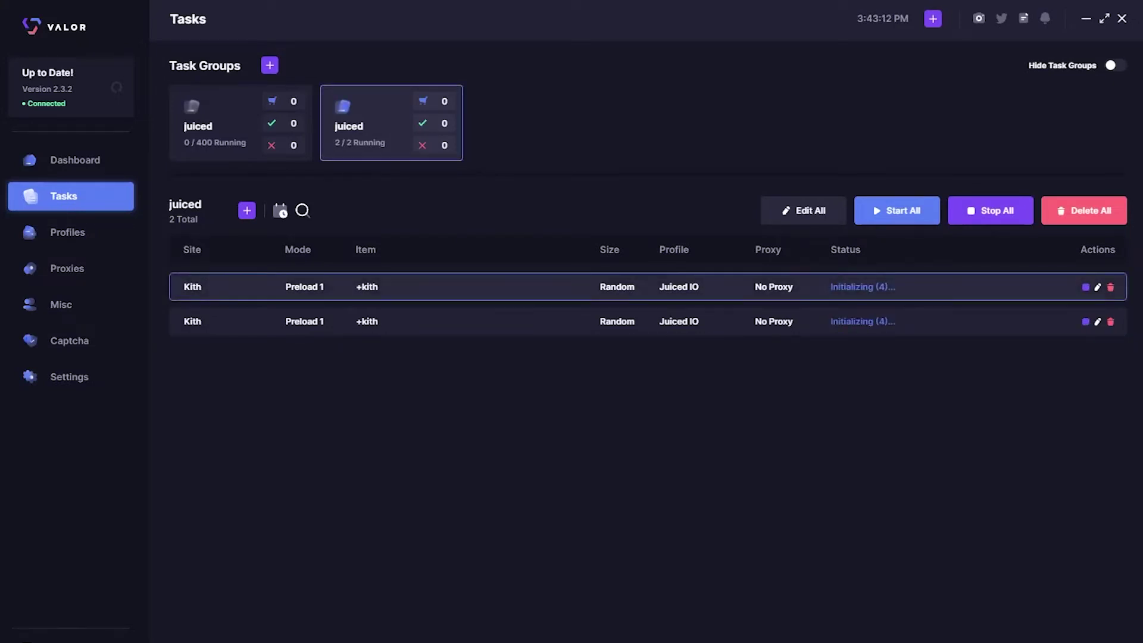
Check the first Kith task's edit settings without changing them, and stop both running tasks.
left_click(1097, 287)
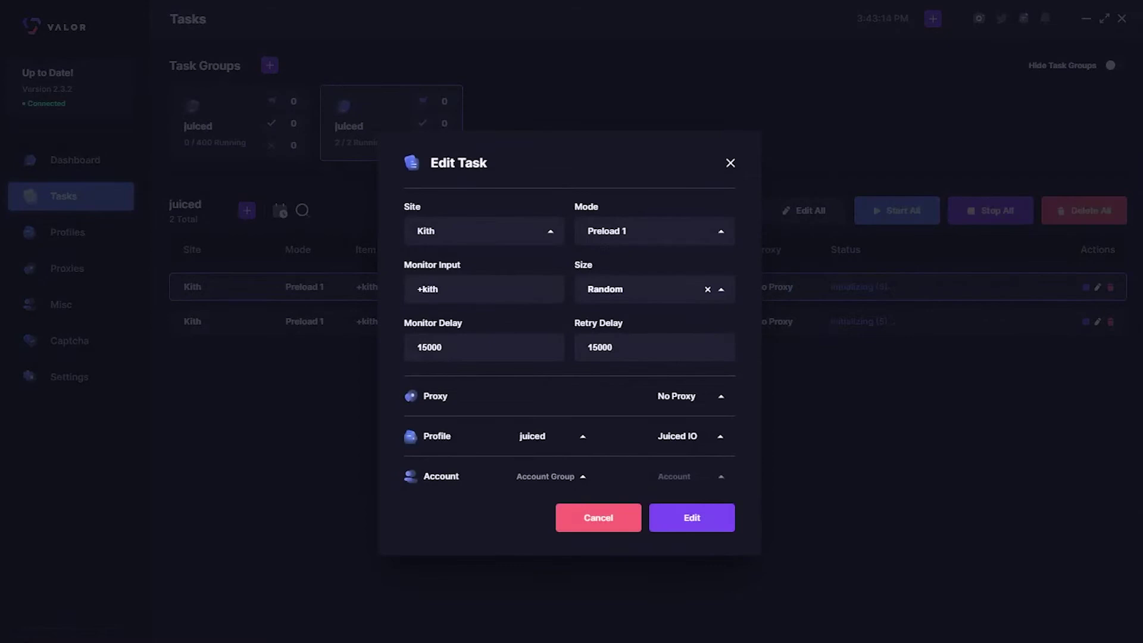
left_click(453, 347)
key("Escape")
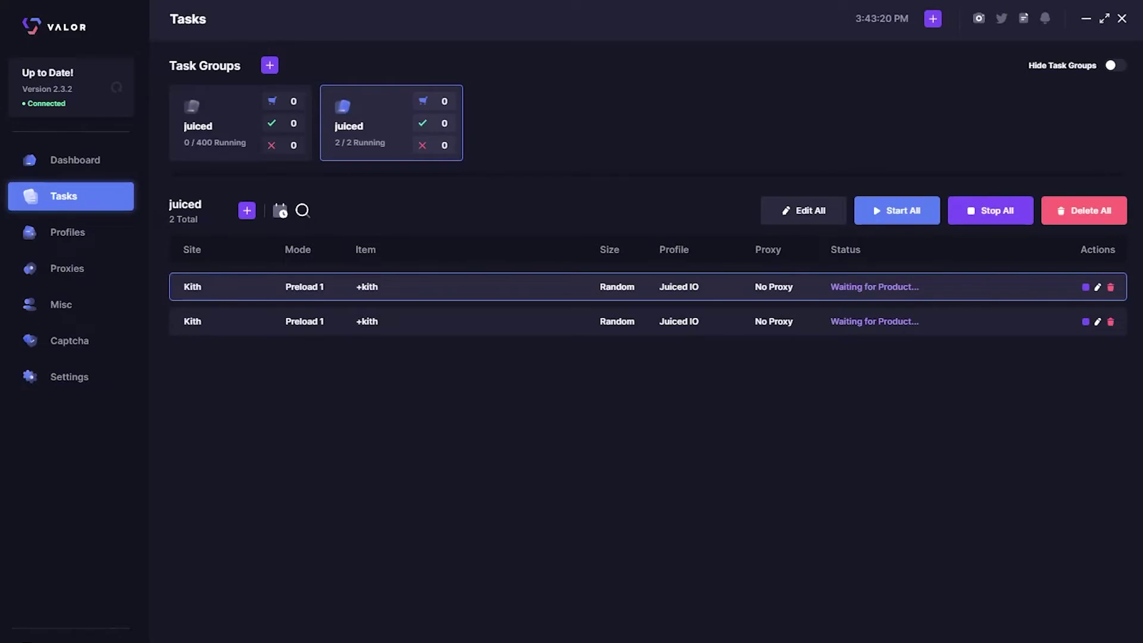
left_click(1085, 287)
left_click(1085, 322)
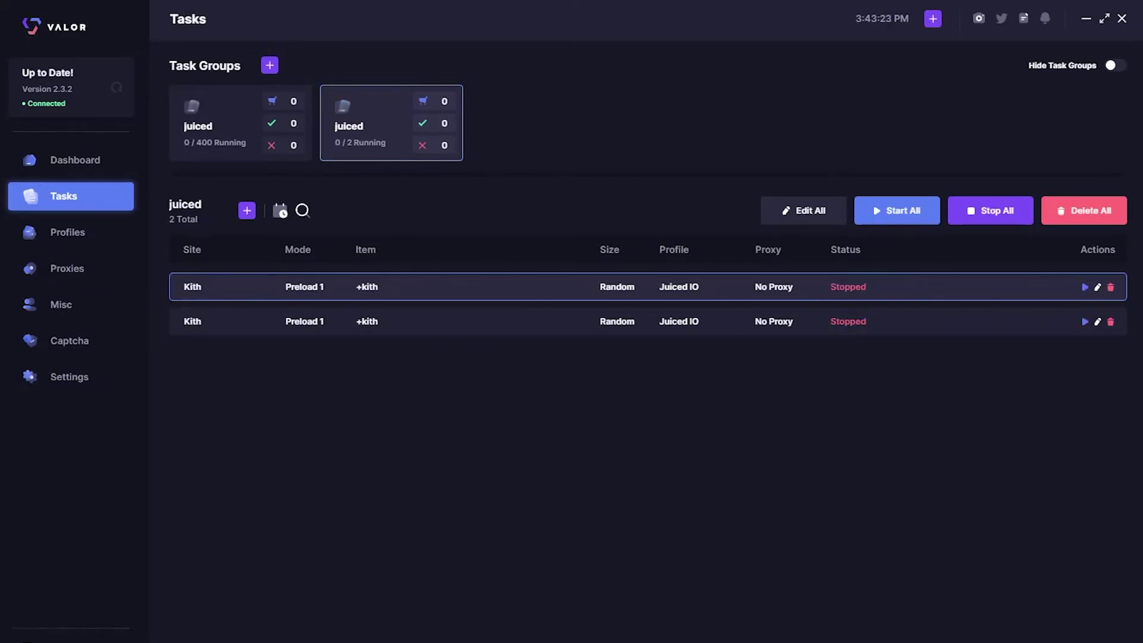
Look through the site options for mass editing the juiced group's tasks and leave without applying changes.
left_click(803, 210)
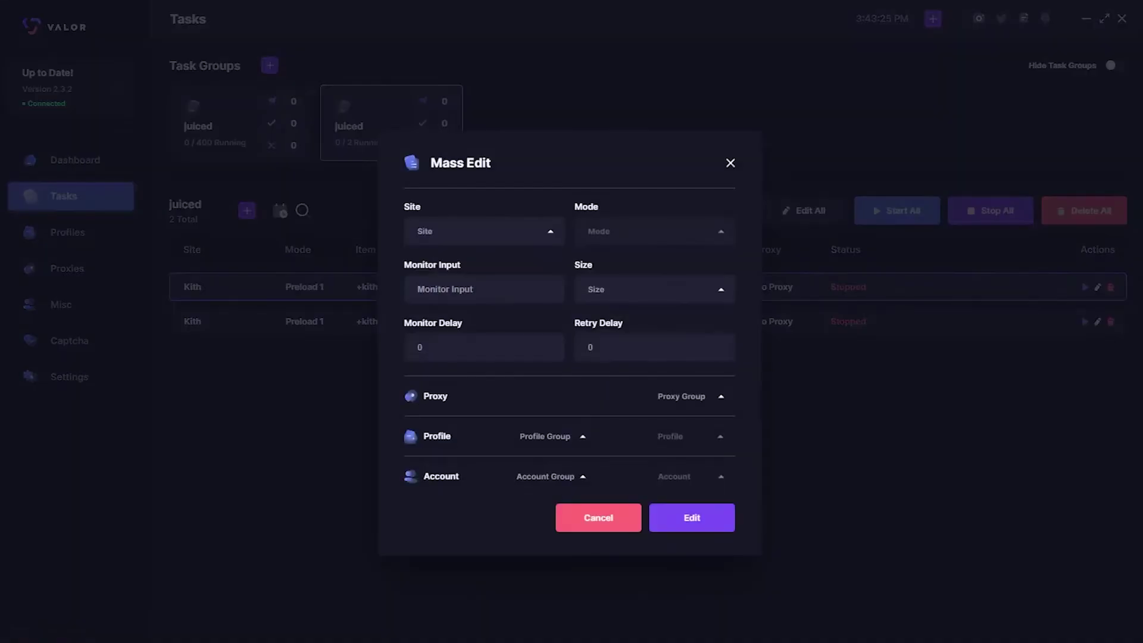
left_click(483, 231)
scroll(484, 351, "down", 3)
scroll(470, 417, "down", 5)
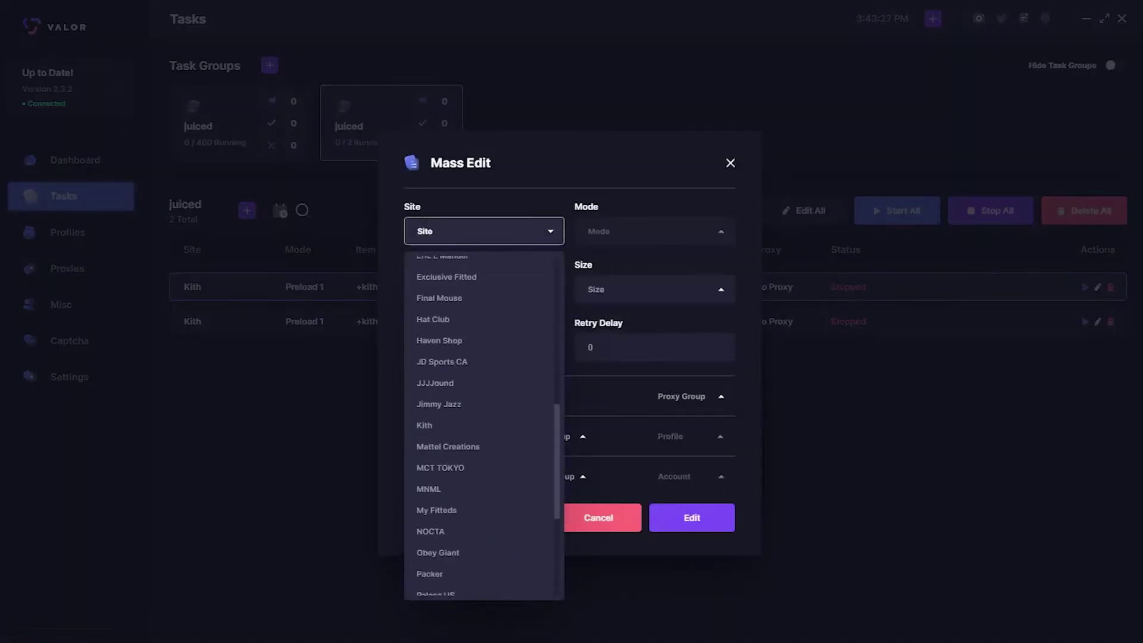
scroll(470, 457, "up", 10)
key("Escape")
key("Escape")
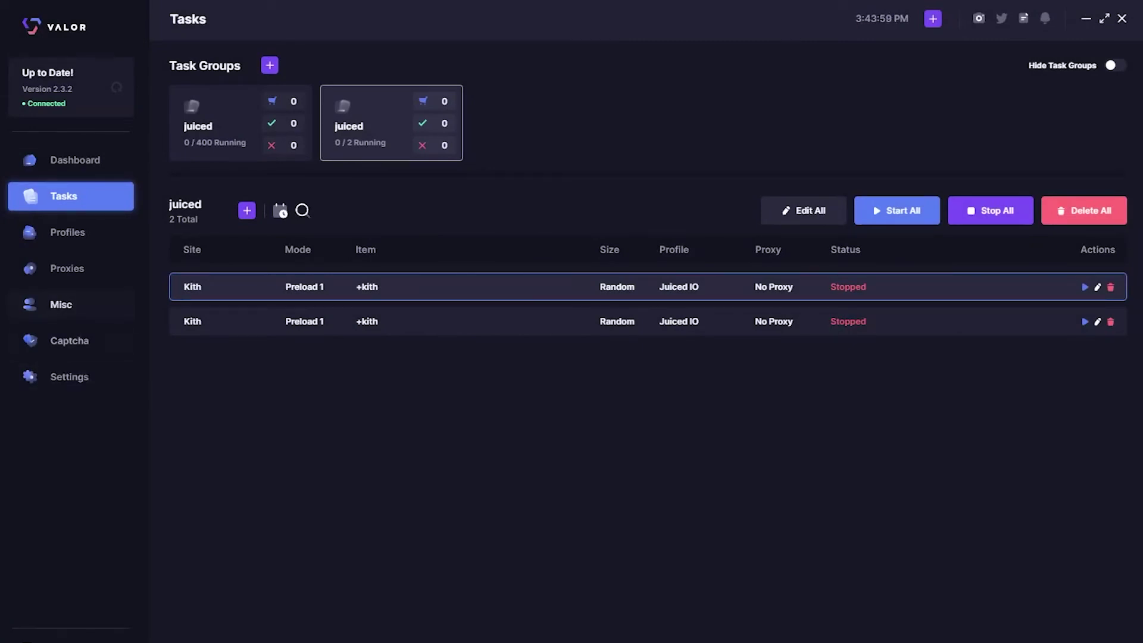
Add a captcha harvester and look at its Google sign-in window, solver type options and proxy field.
left_click(69, 340)
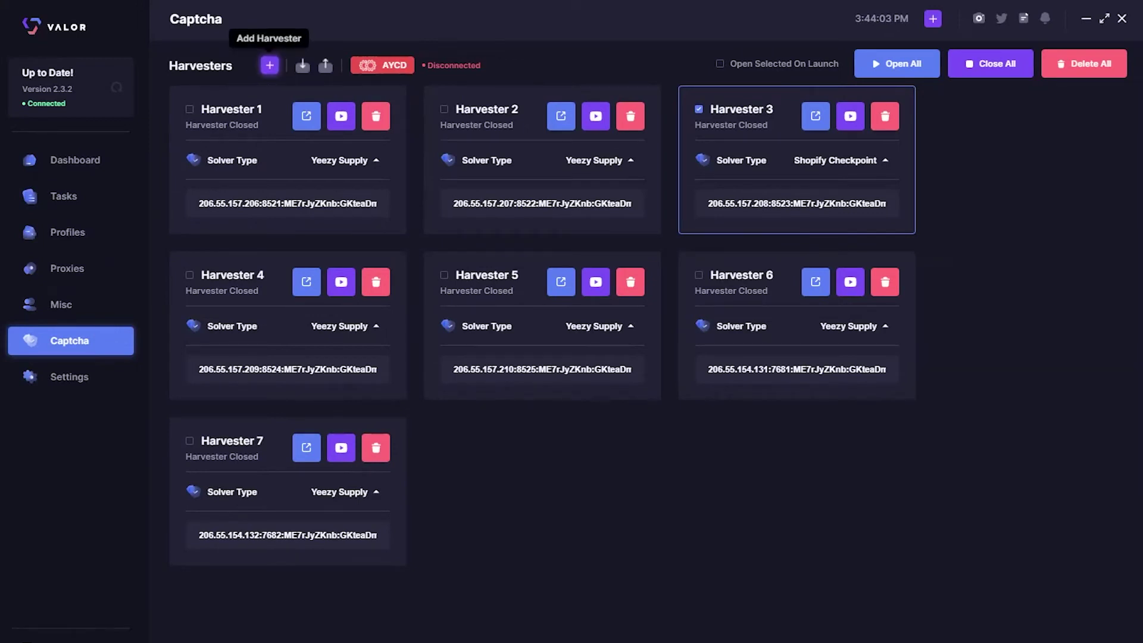
left_click(269, 64)
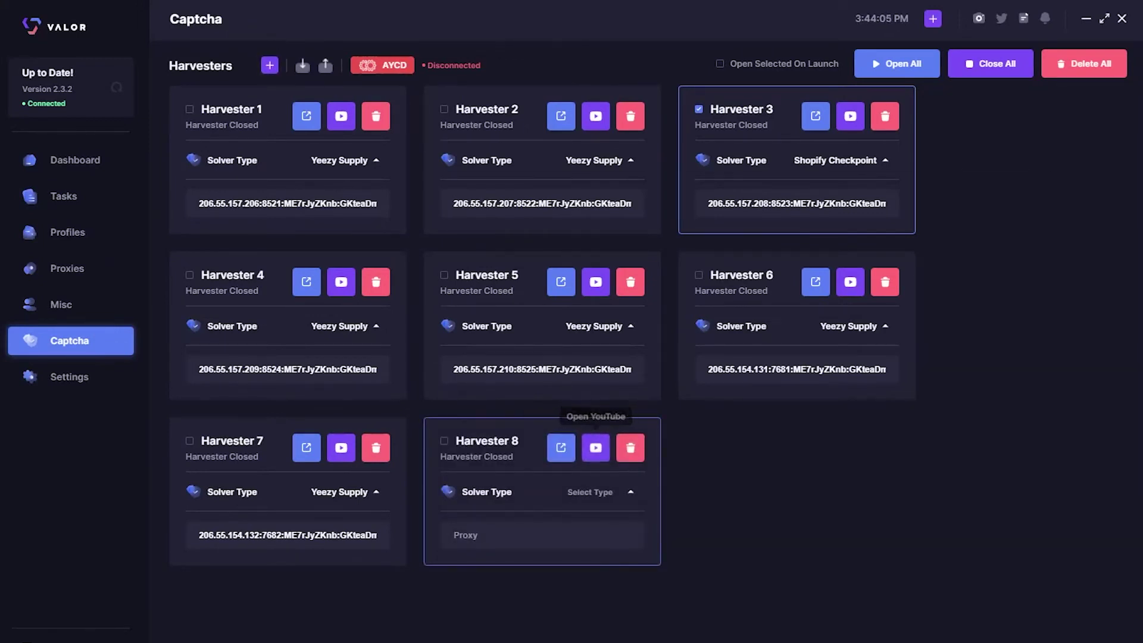
left_click(560, 448)
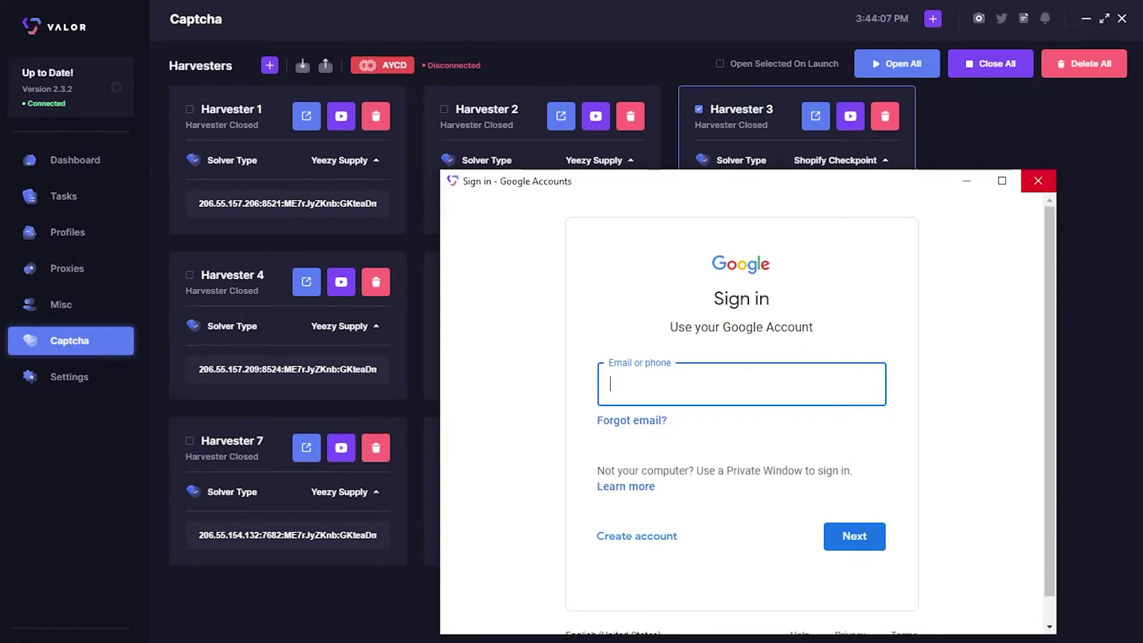
left_click(1038, 180)
left_click(604, 491)
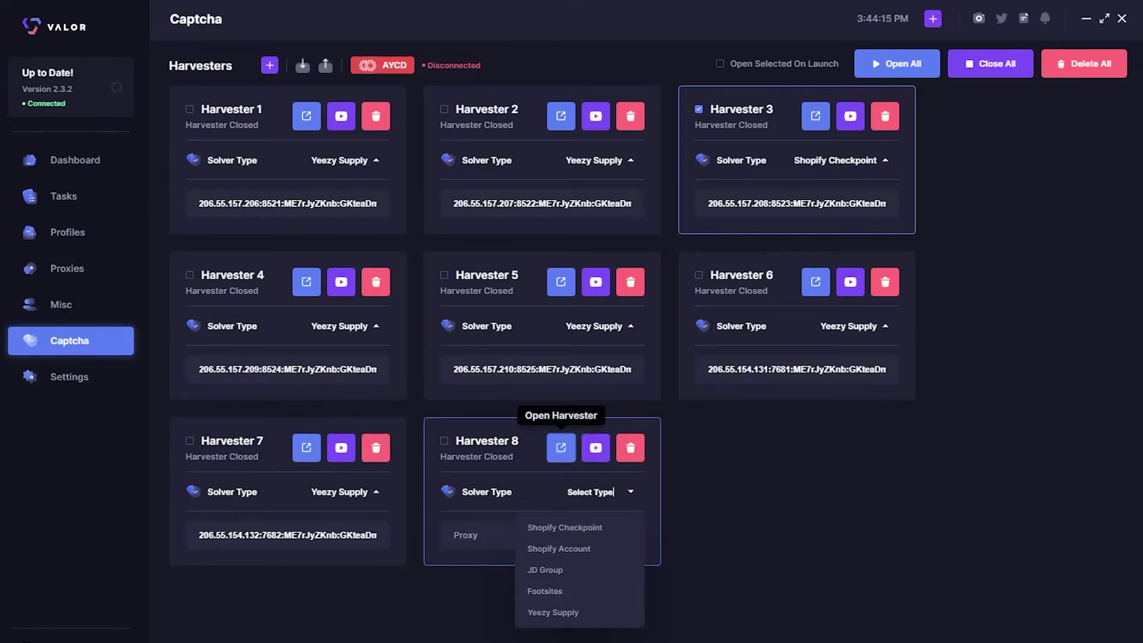
left_click(476, 535)
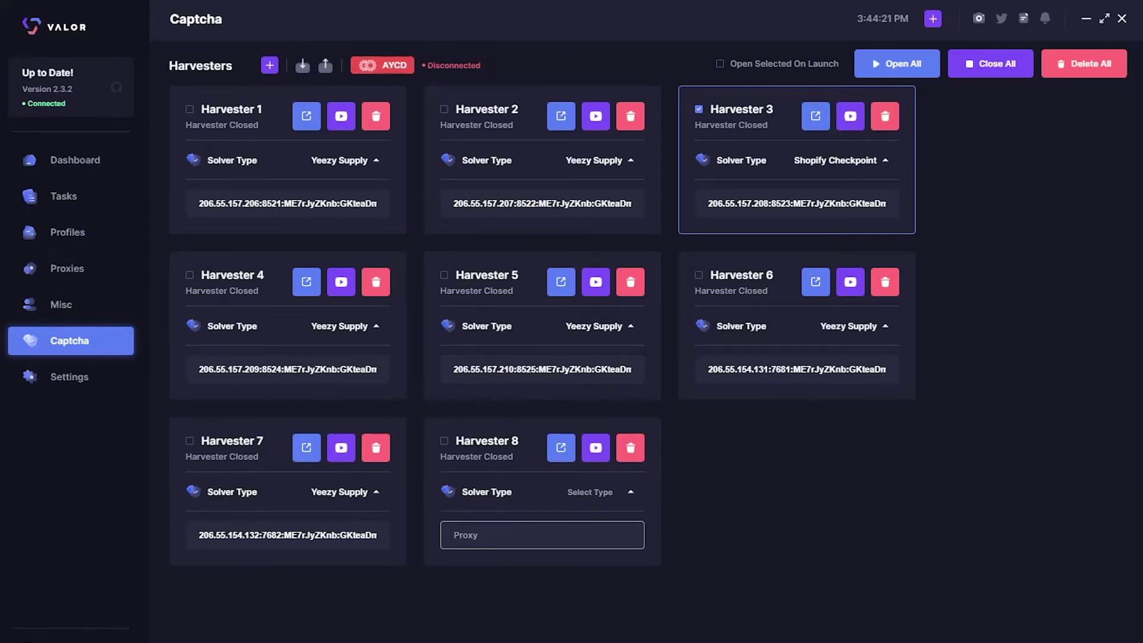
View the AYCD captcha settings without saving, and look over the license and Discord webhook settings.
left_click(382, 65)
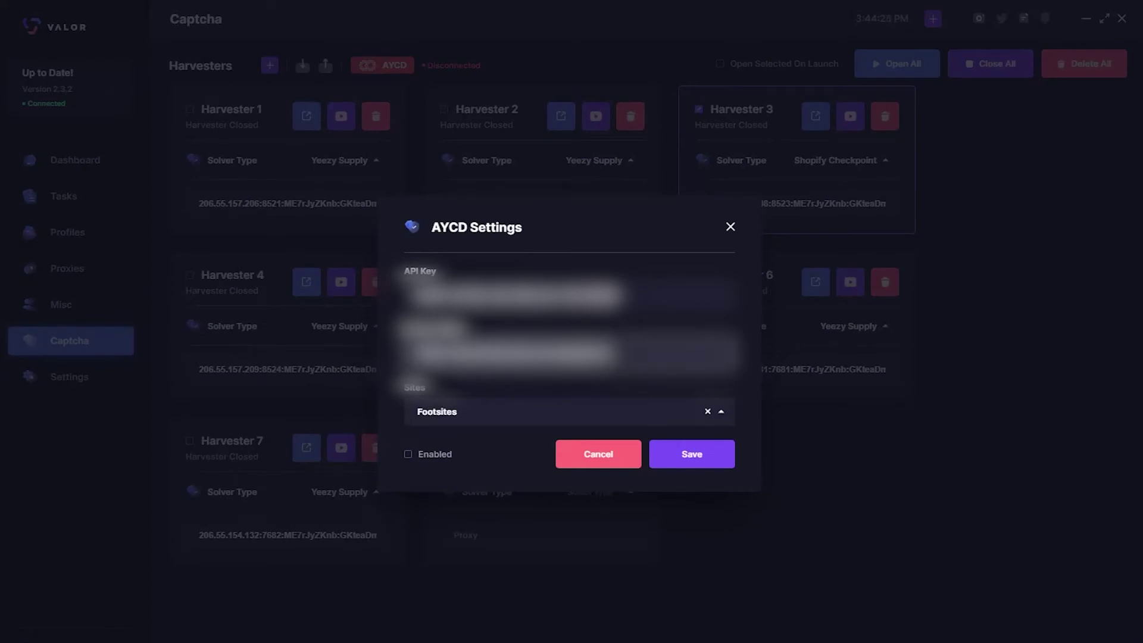
left_click(598, 453)
left_click(69, 376)
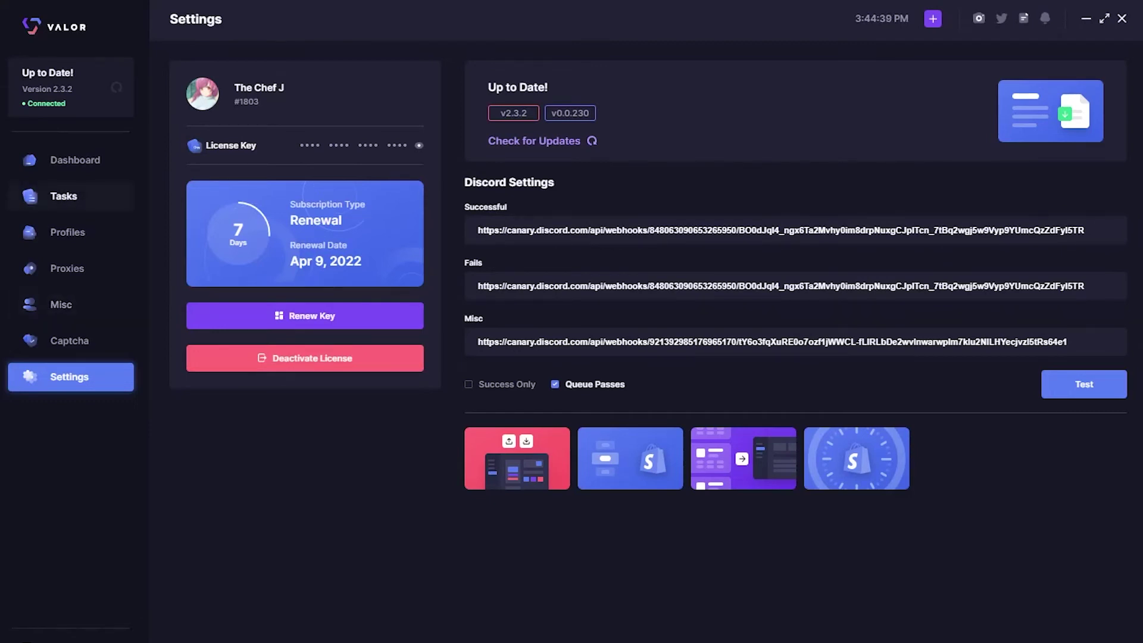
Create an account group named undft and view its account entry format without adding any accounts.
left_click(60, 305)
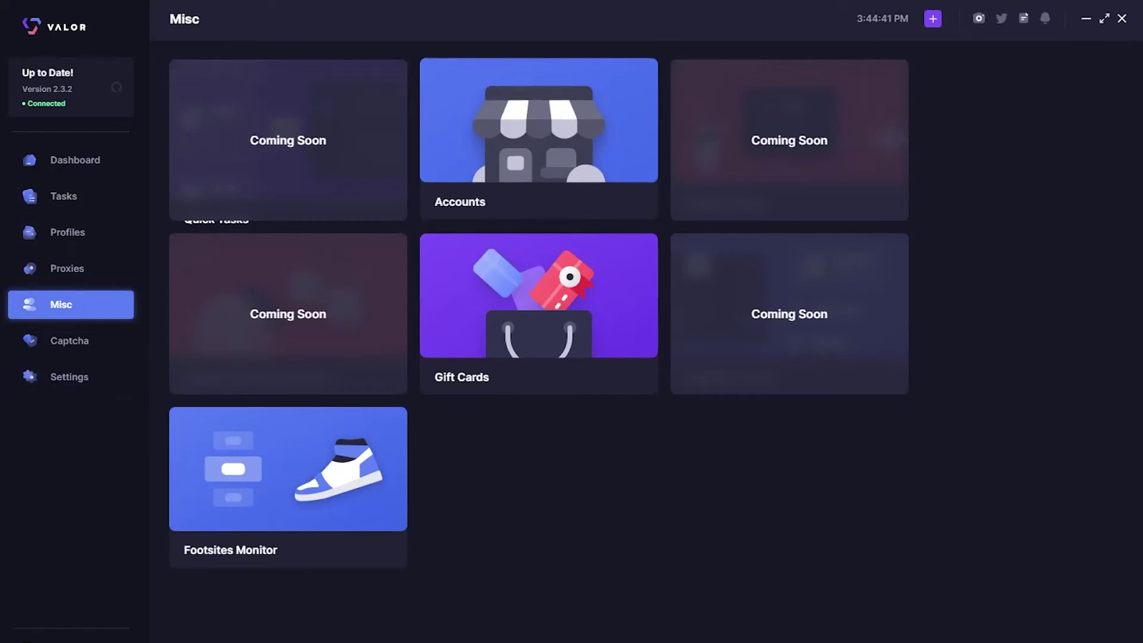
left_click(539, 137)
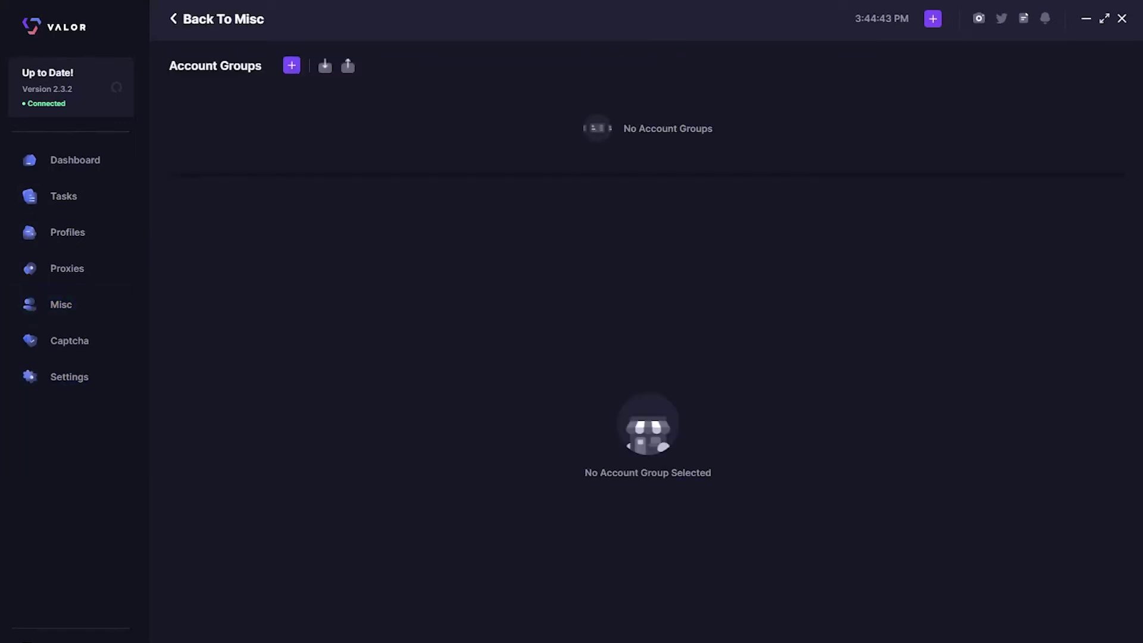
left_click(292, 65)
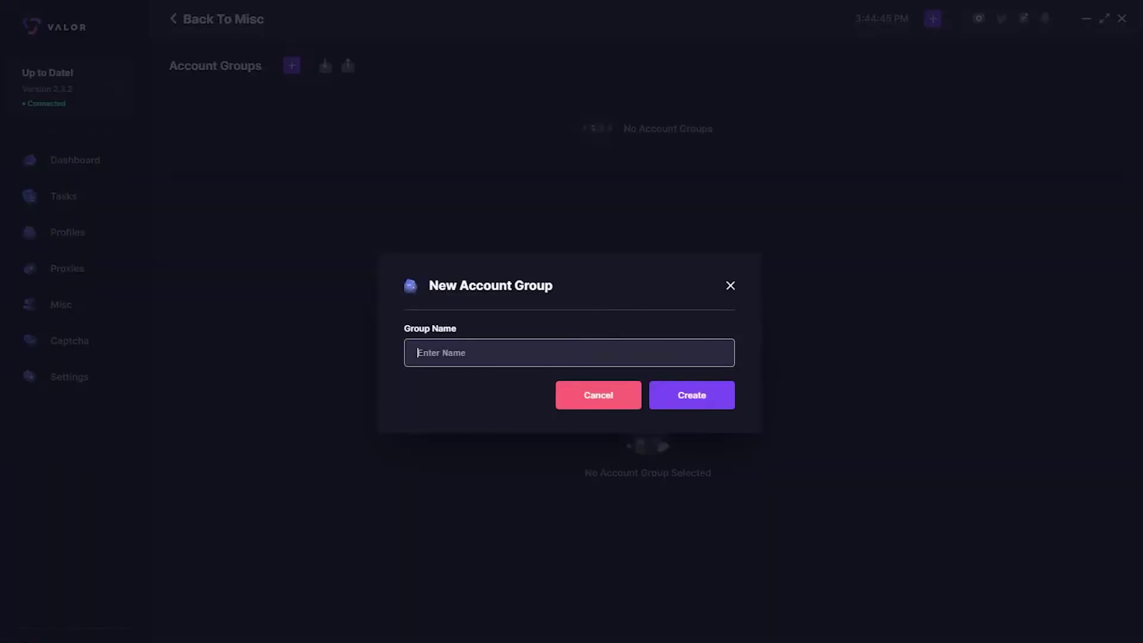
type("undft")
key("Return")
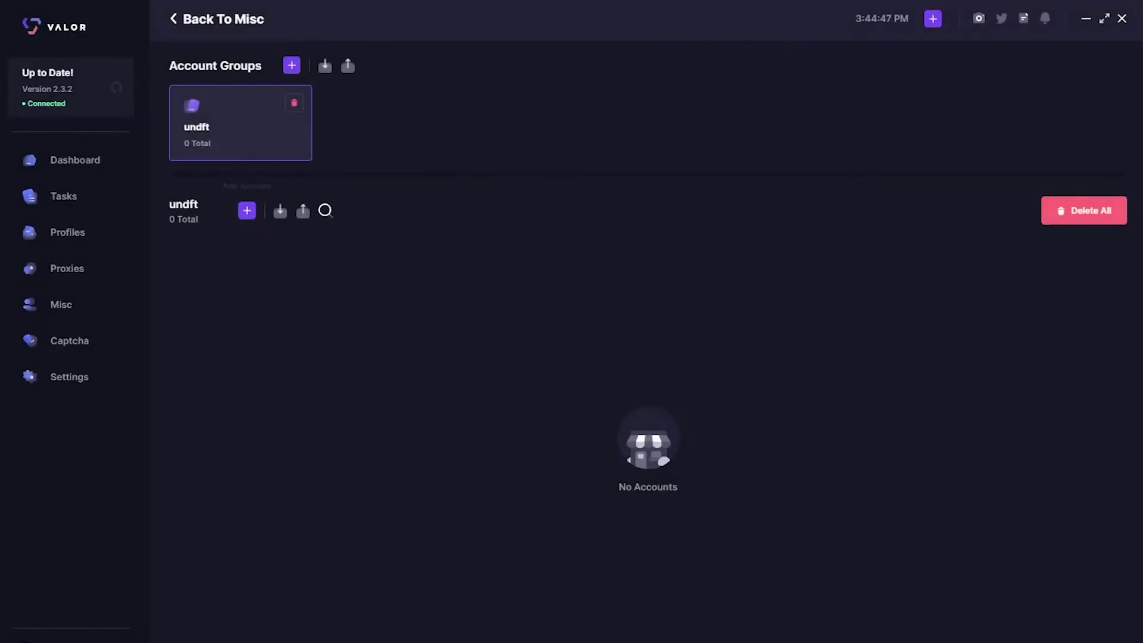
left_click(246, 211)
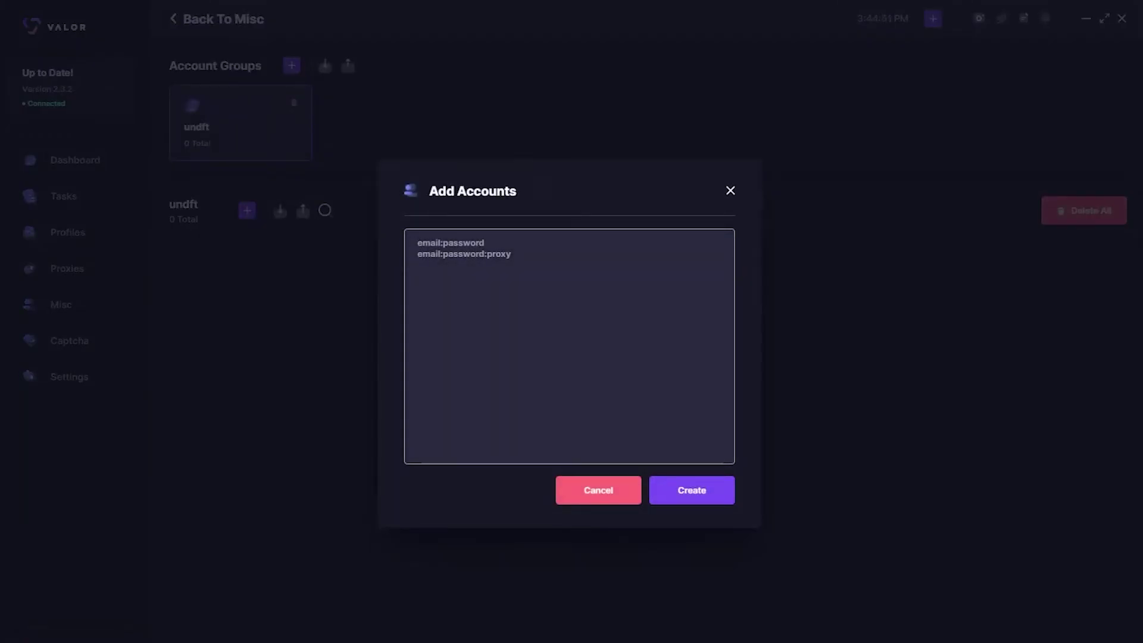
key("Escape")
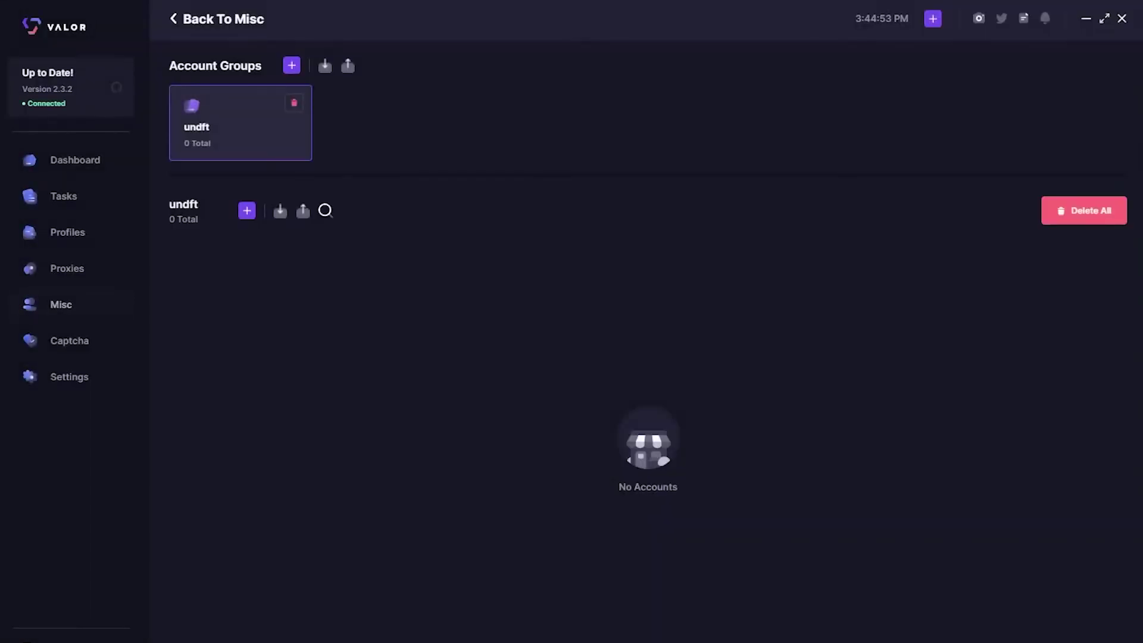
Create a Footsites monitor group named foot.
left_click(61, 304)
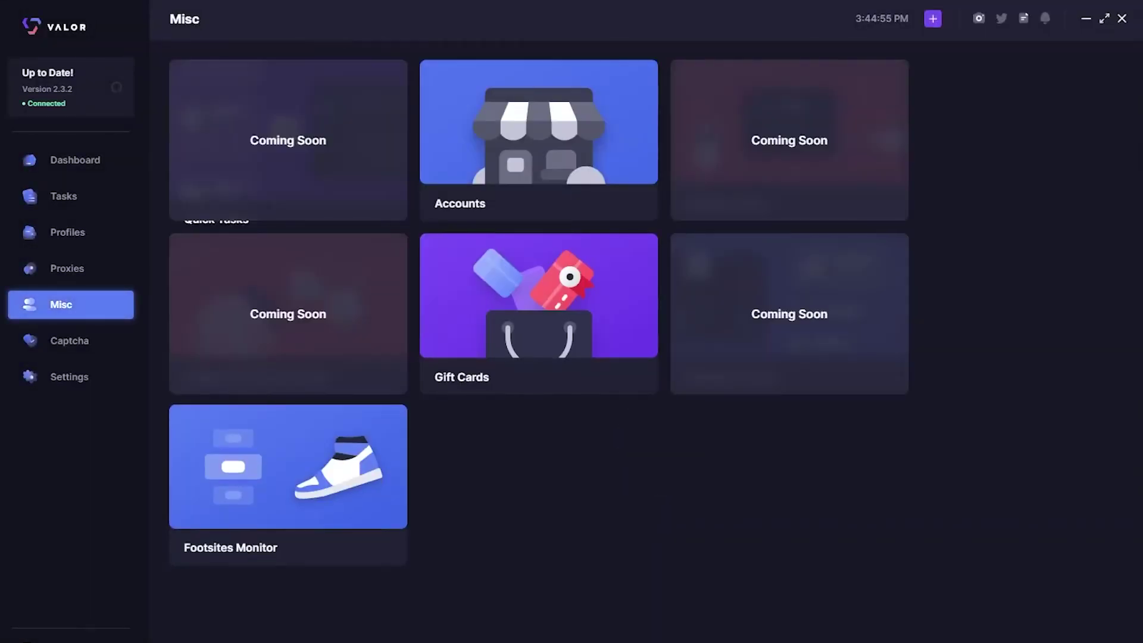
left_click(288, 470)
left_click(337, 66)
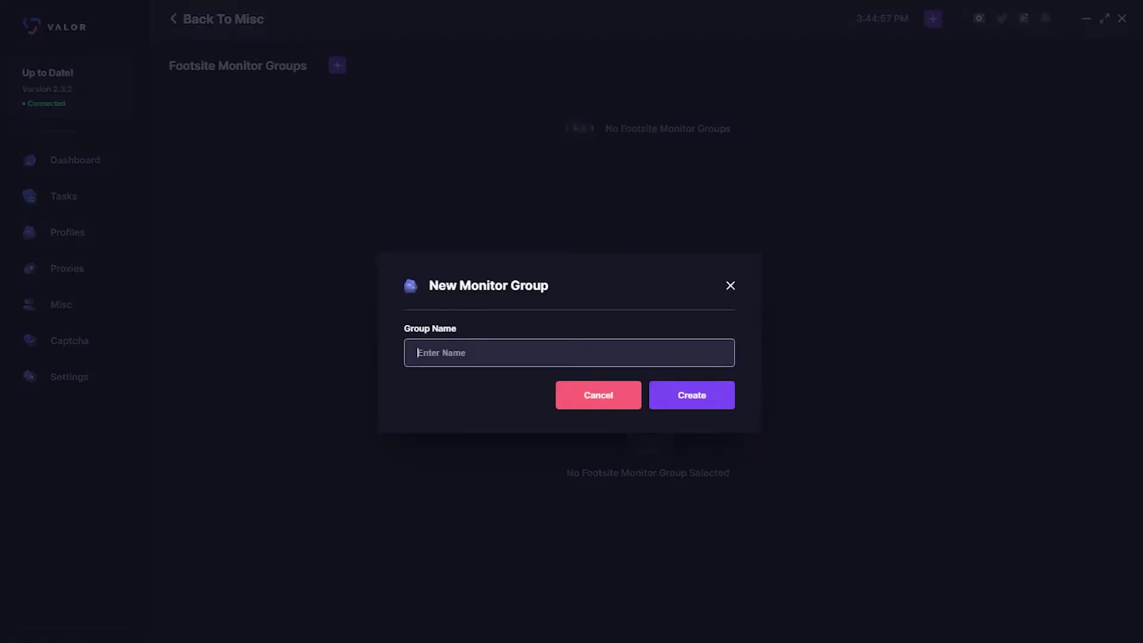
type("foot")
key("Return")
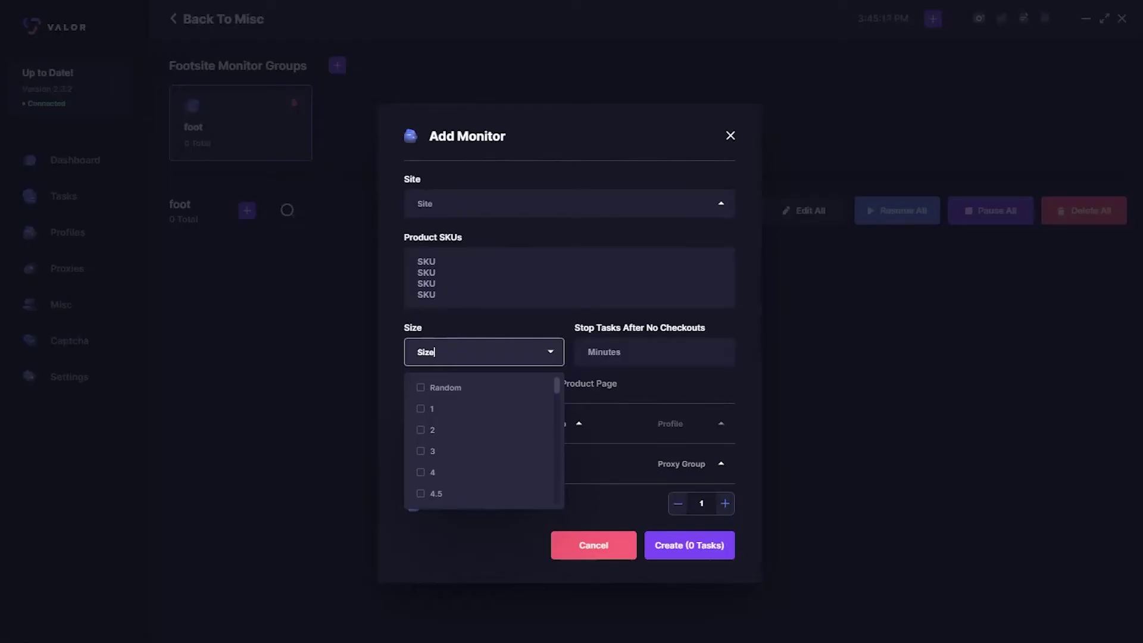
Choose Footlocker US as the site for a new monitor in the foot group and check the size options.
left_click(418, 262)
left_click(433, 204)
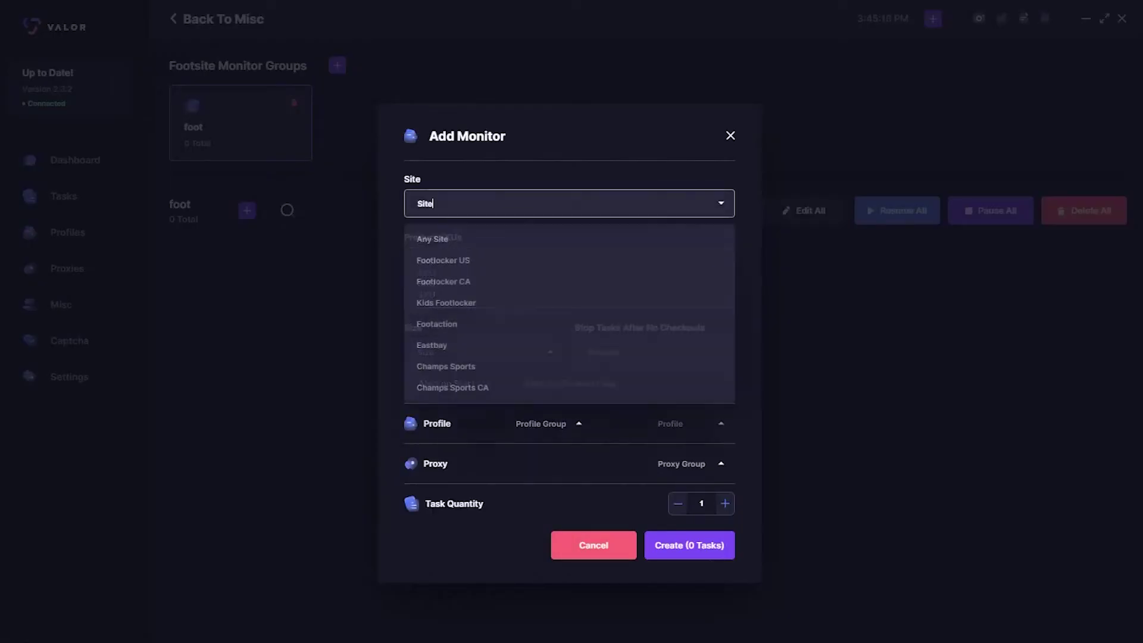
left_click(443, 260)
left_click(443, 272)
left_click(477, 352)
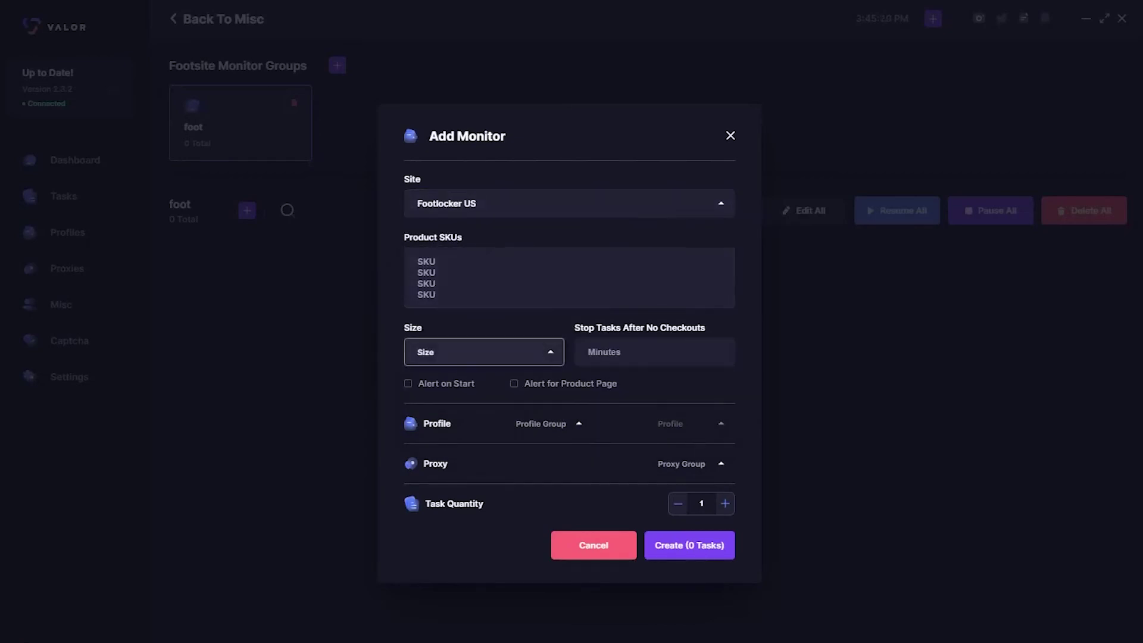
scroll(484, 440, "down", 6)
Check the monitor's no-checkout stop time and profile group fields, leaving them empty, and try to create the monitor.
left_click(653, 351)
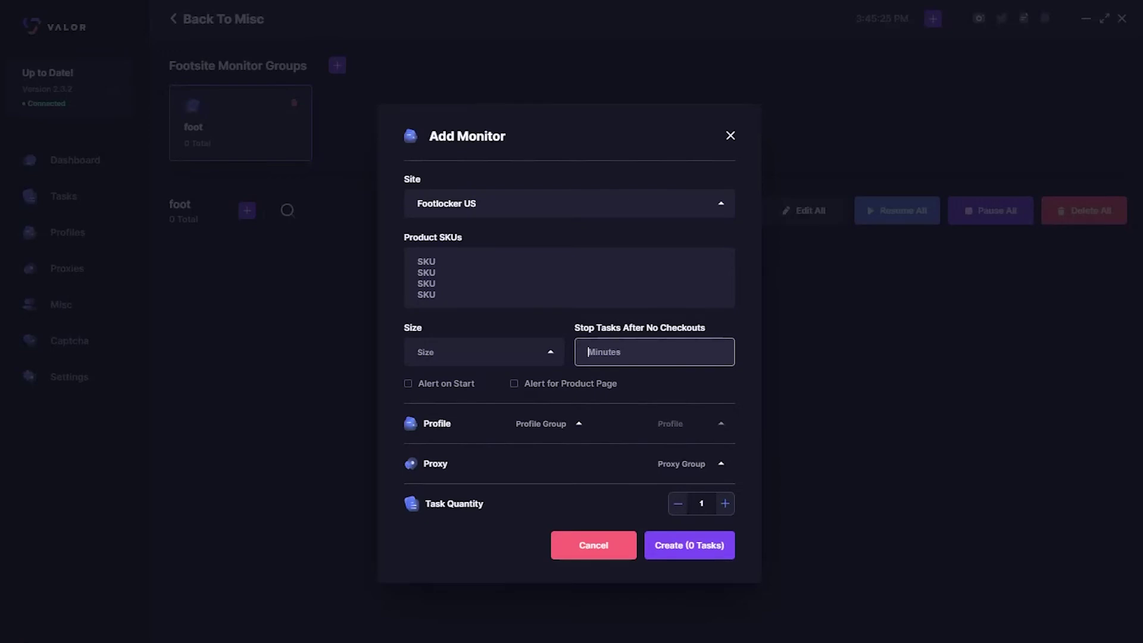
left_click(547, 423)
left_click(548, 423)
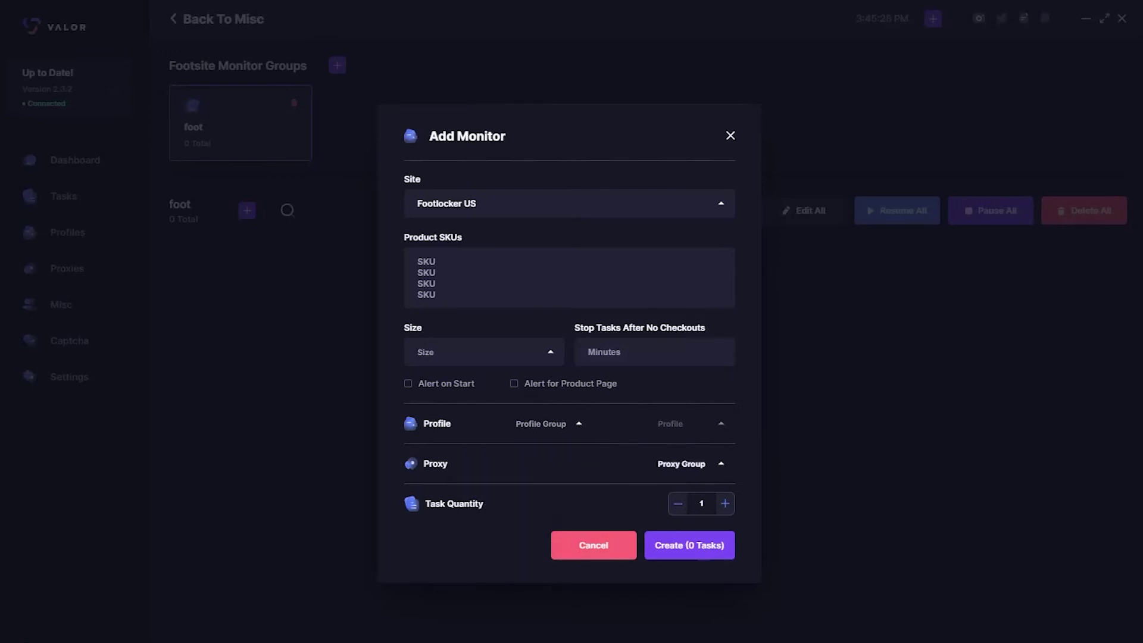
left_click(704, 546)
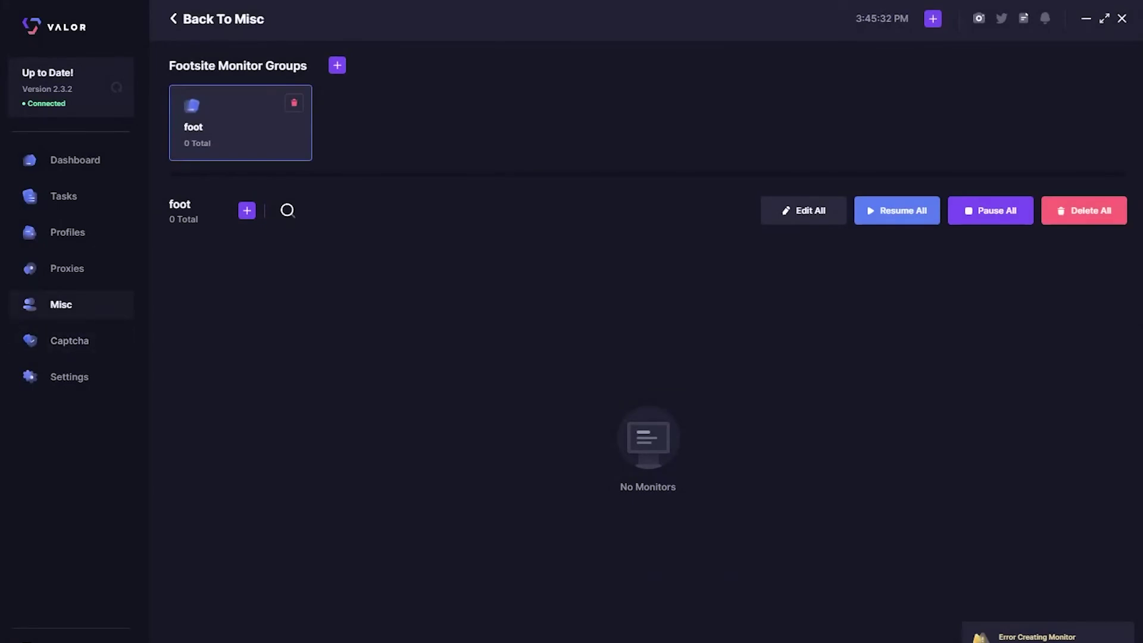
Create a gift card group named footsites.
left_click(61, 304)
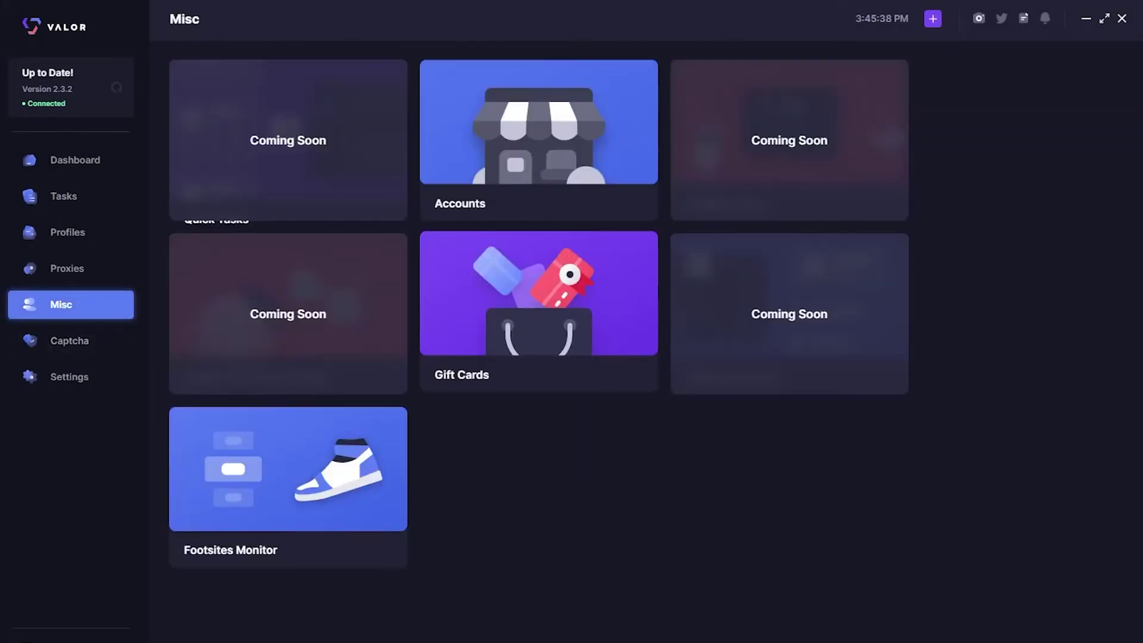
left_click(539, 297)
left_click(283, 65)
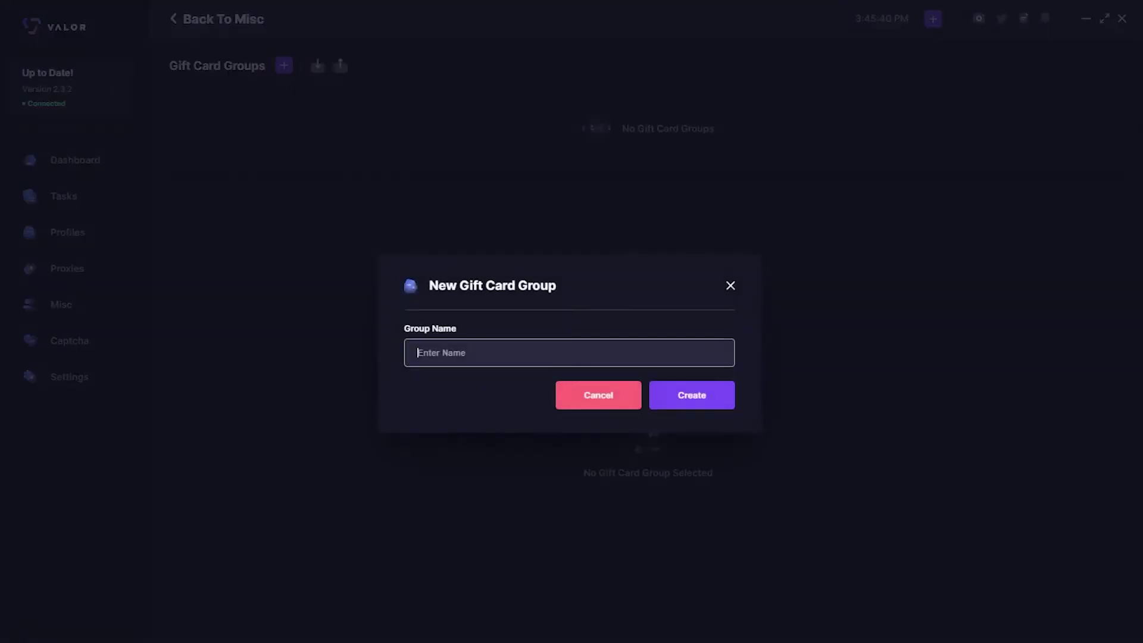
type("footsites")
key("Return")
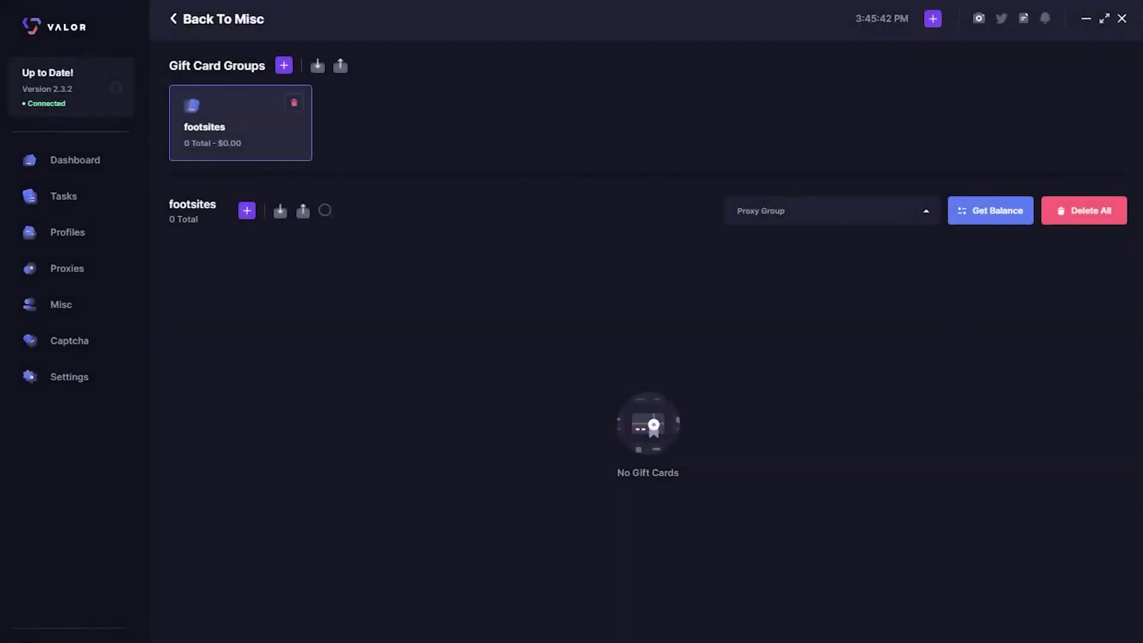
View the entry fields for a new gift card in the footsites group without adding a card.
left_click(247, 210)
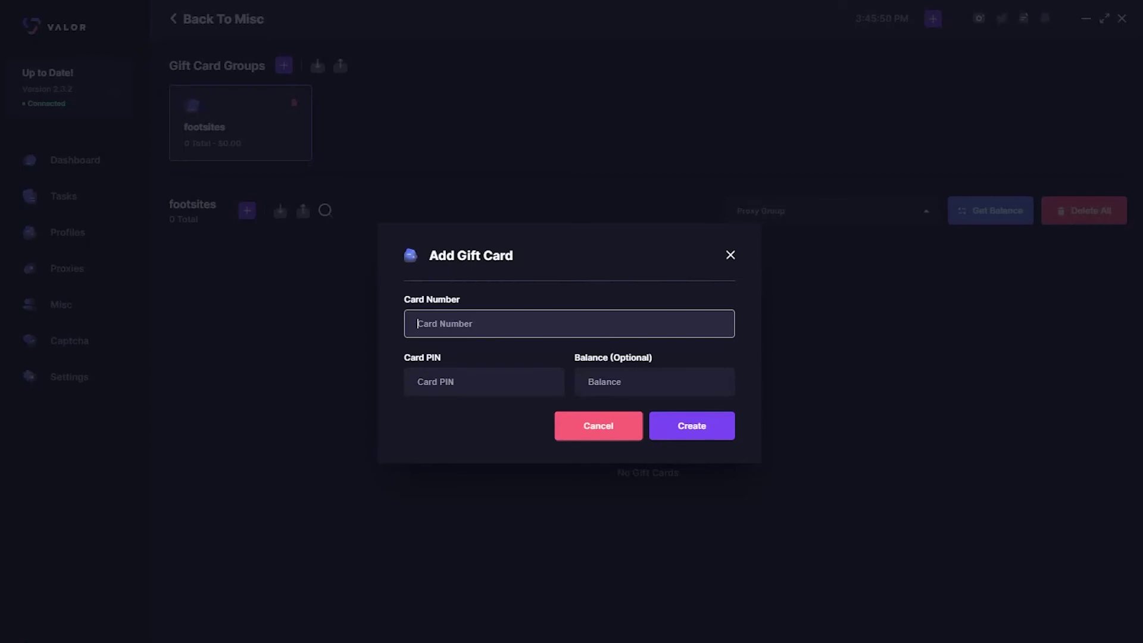
left_click(642, 431)
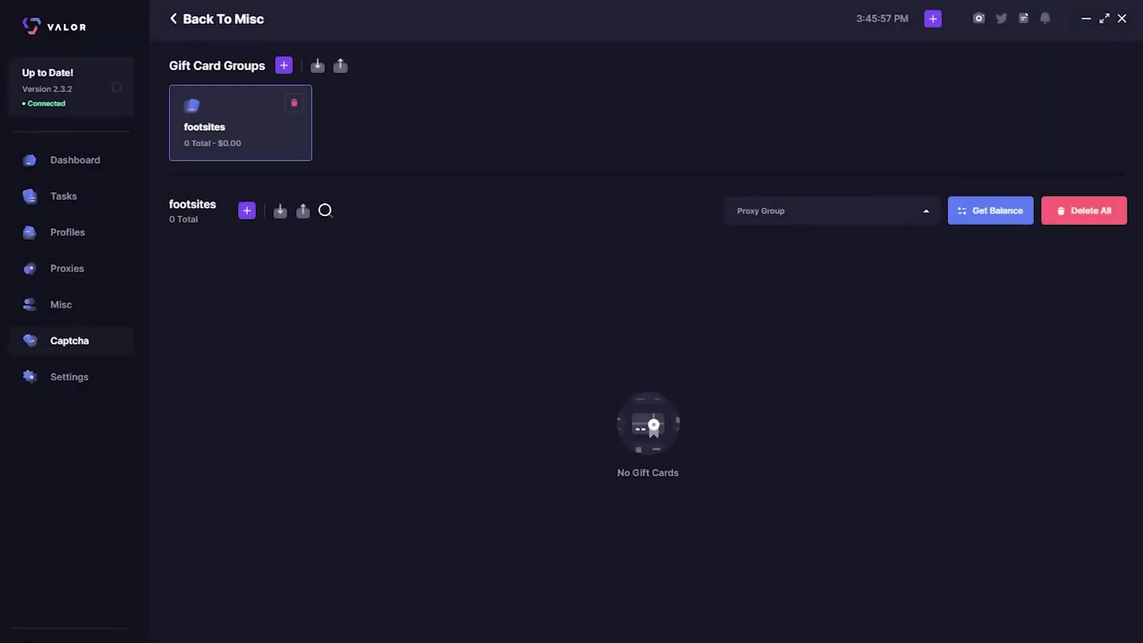
left_click(61, 304)
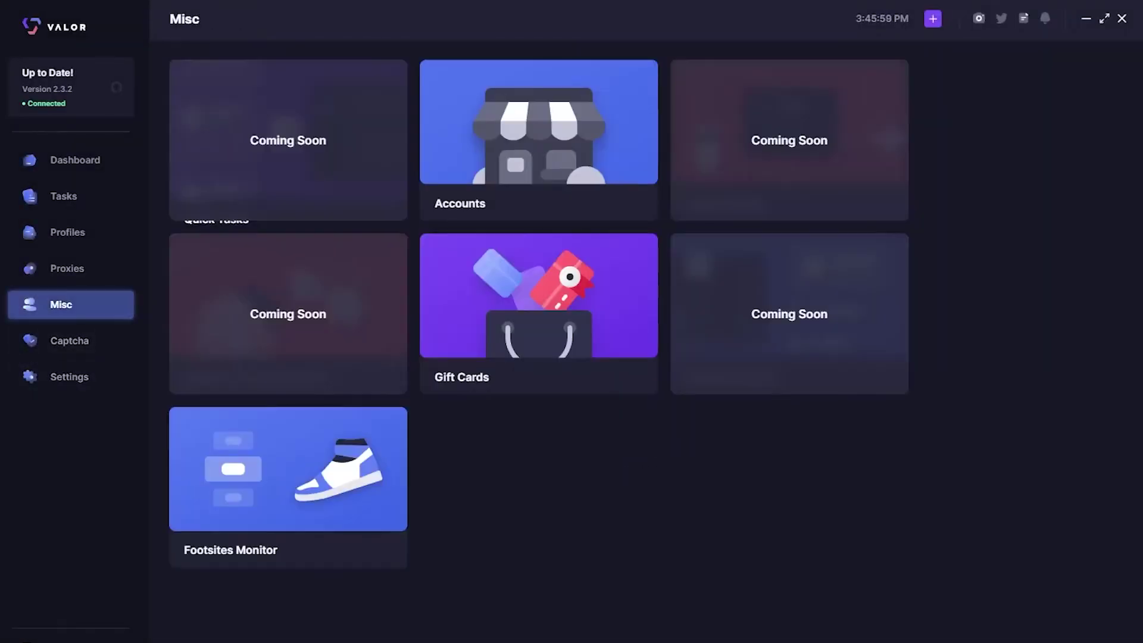
left_click(67, 268)
left_click(63, 195)
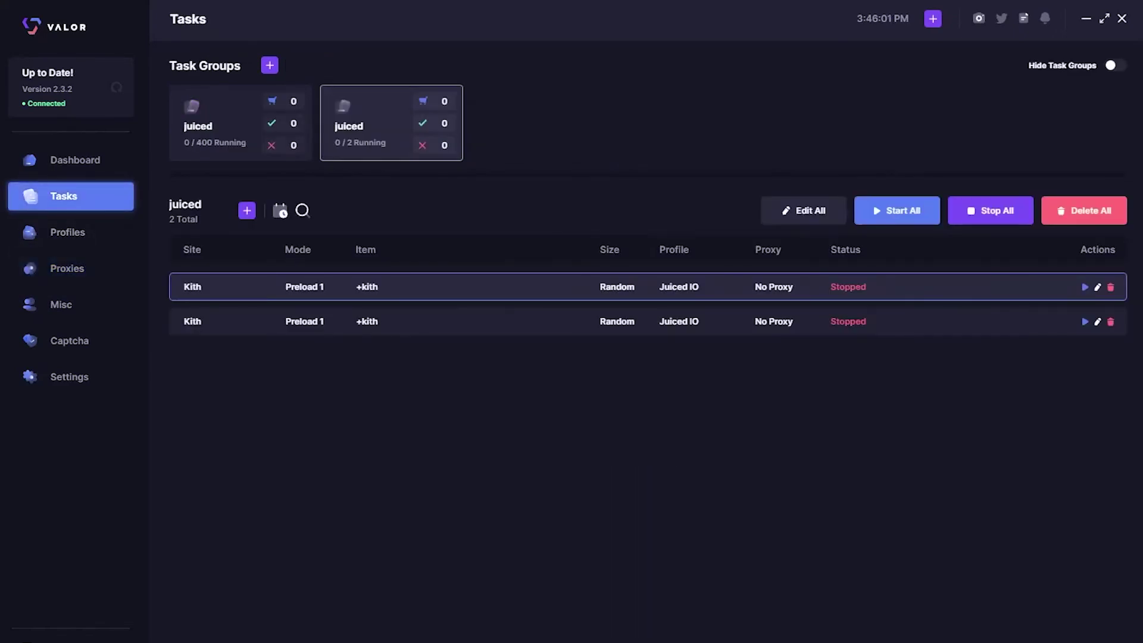
Preview task creation for the upcoming Yeezy Knit RNR Stone Carbon release with Yeezy Supply as the site, without creating any tasks.
left_click(75, 160)
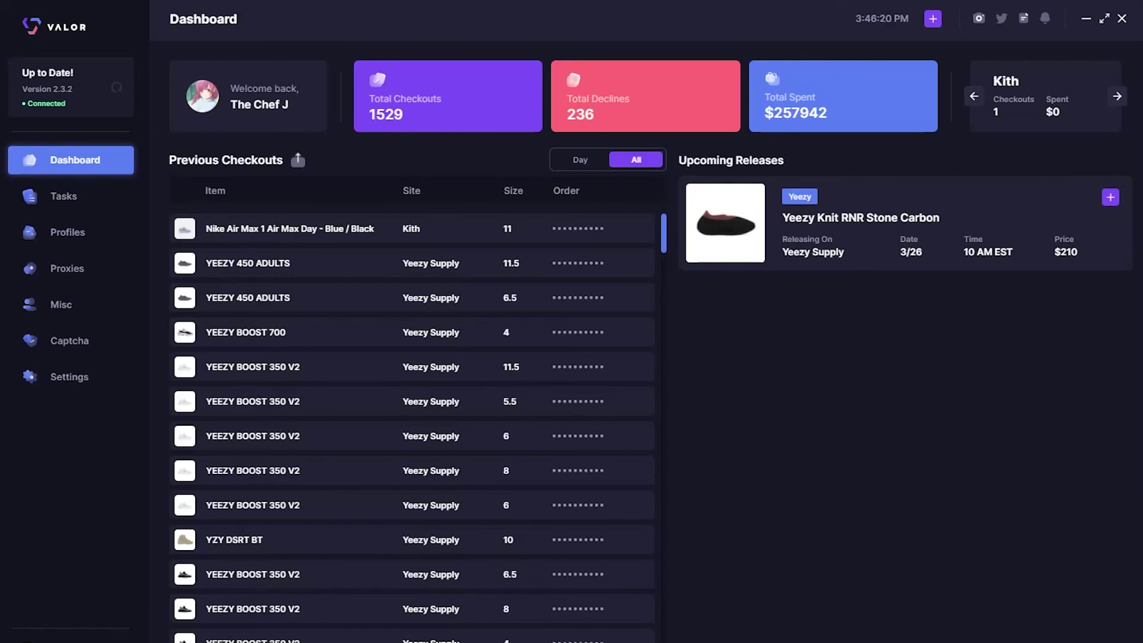
left_click(1109, 197)
left_click(484, 264)
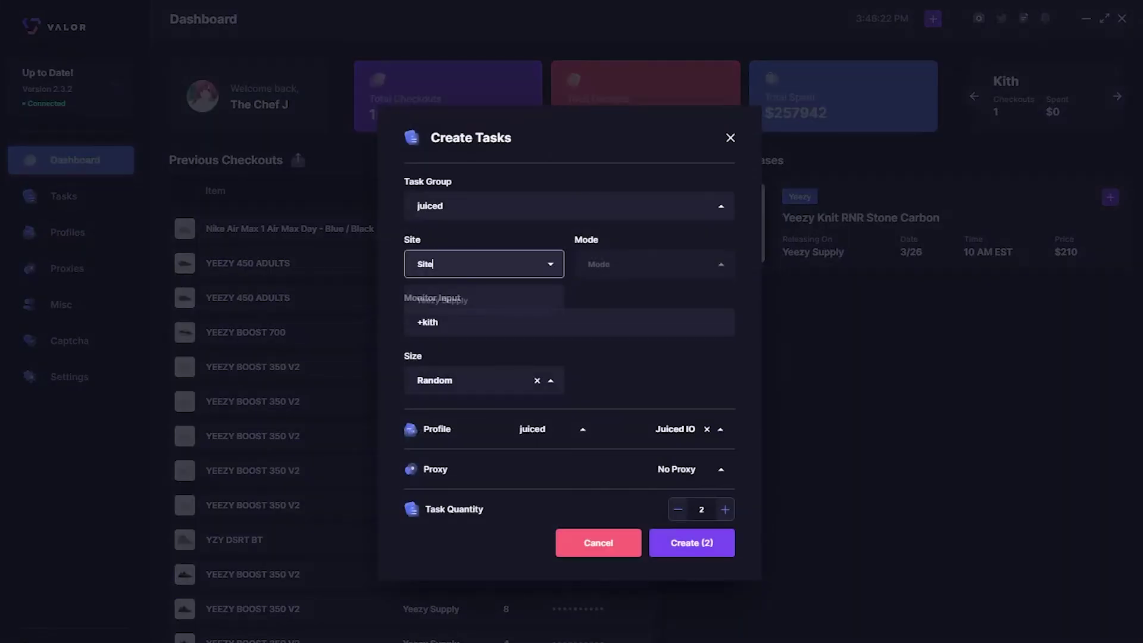
left_click(443, 300)
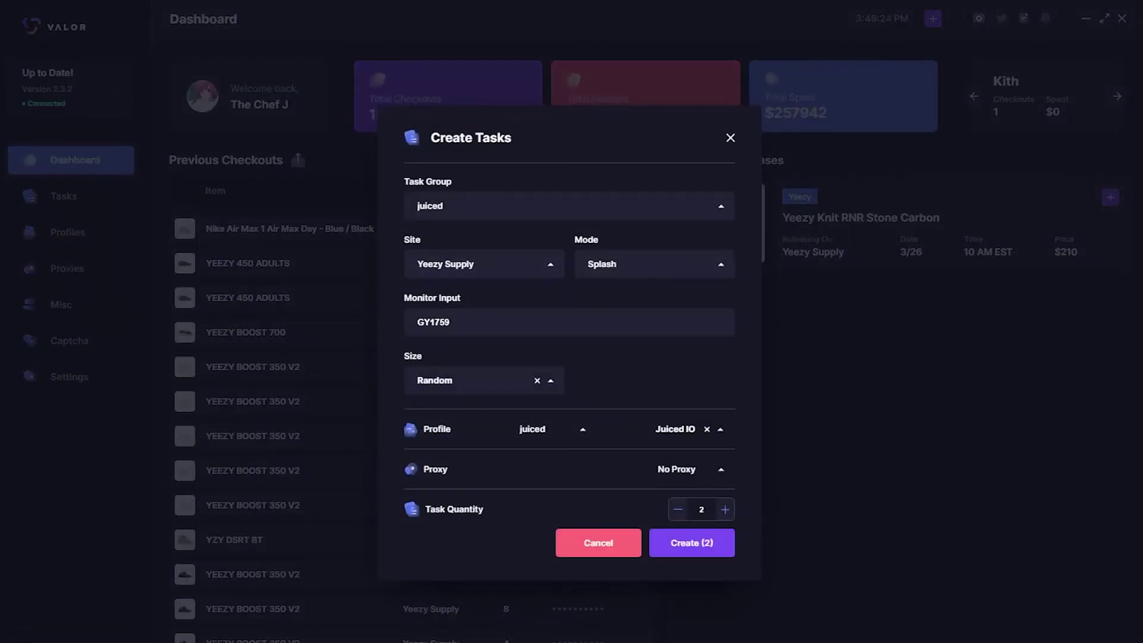
key("Escape")
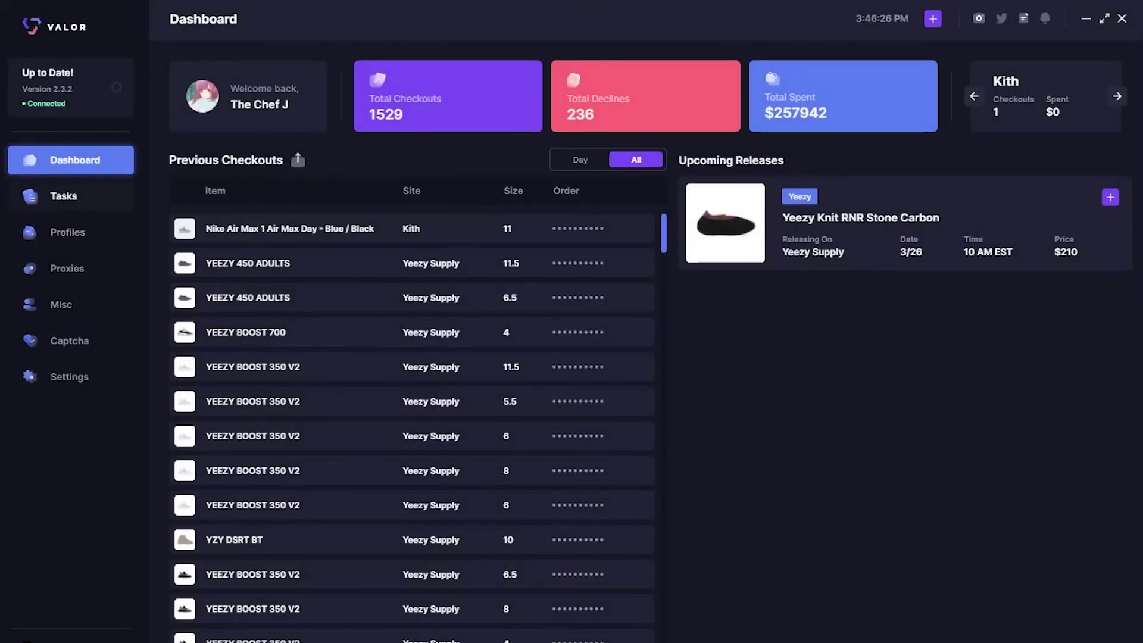
left_click(64, 195)
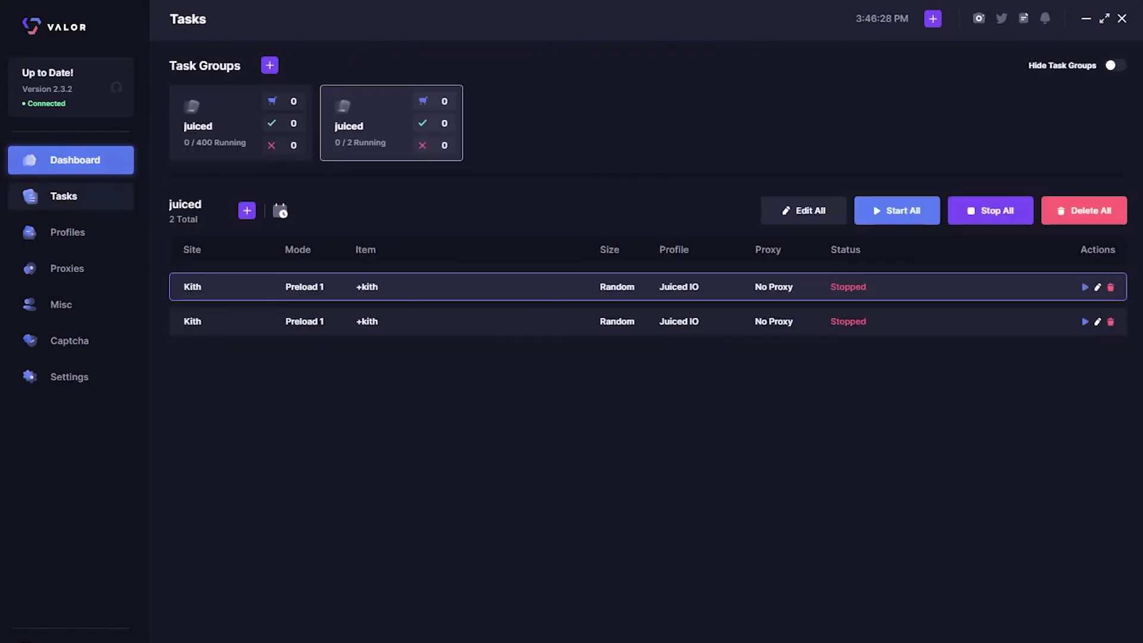
left_click(67, 232)
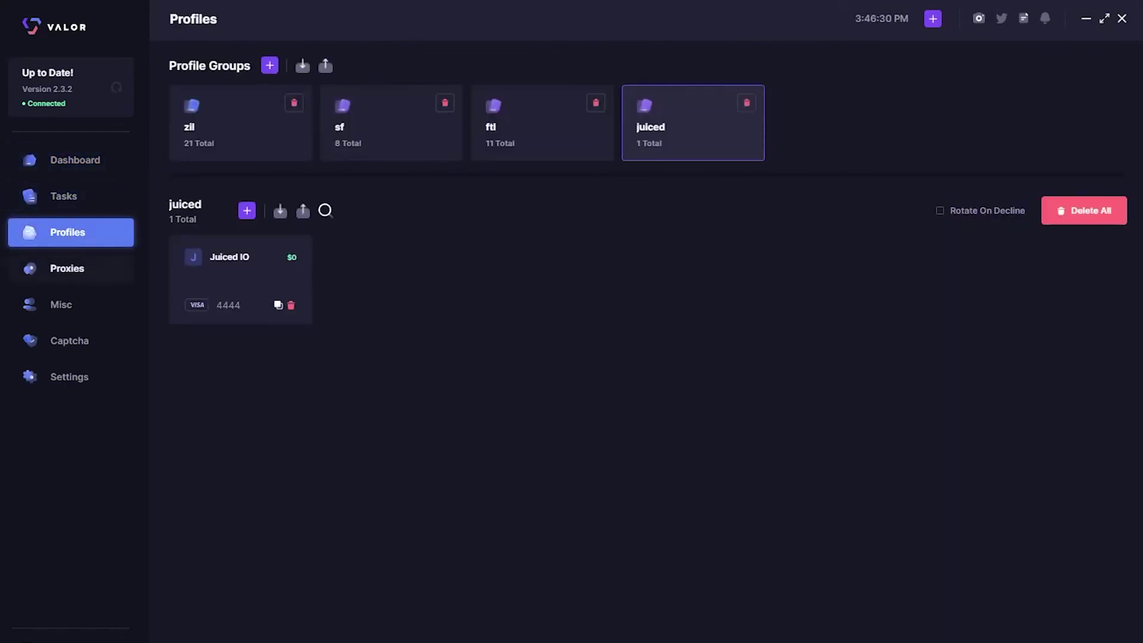
left_click(67, 268)
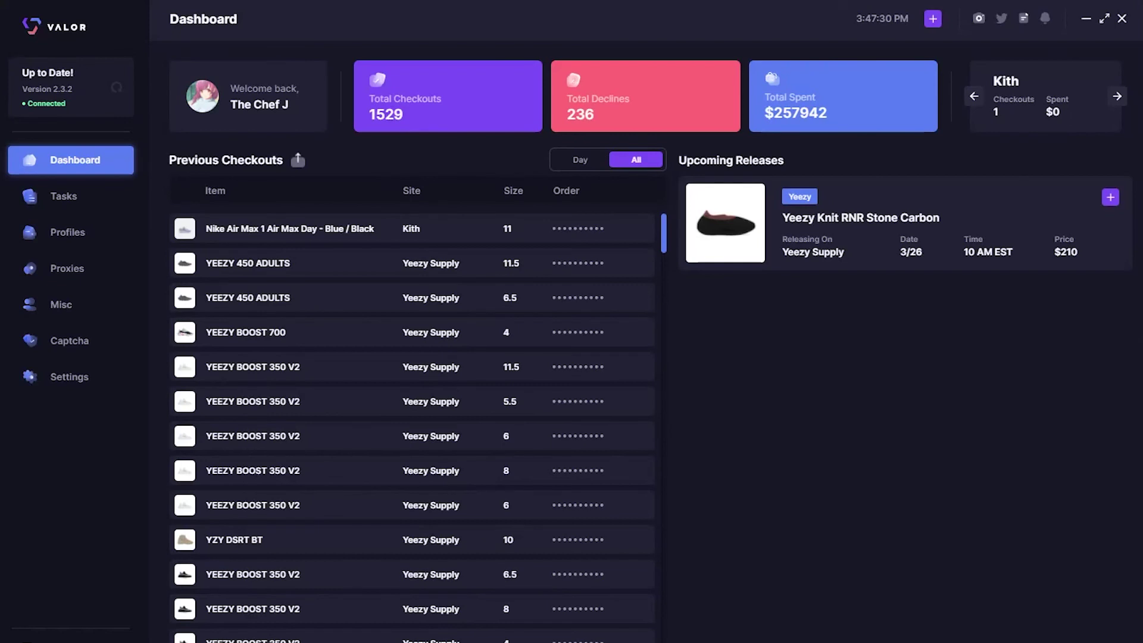